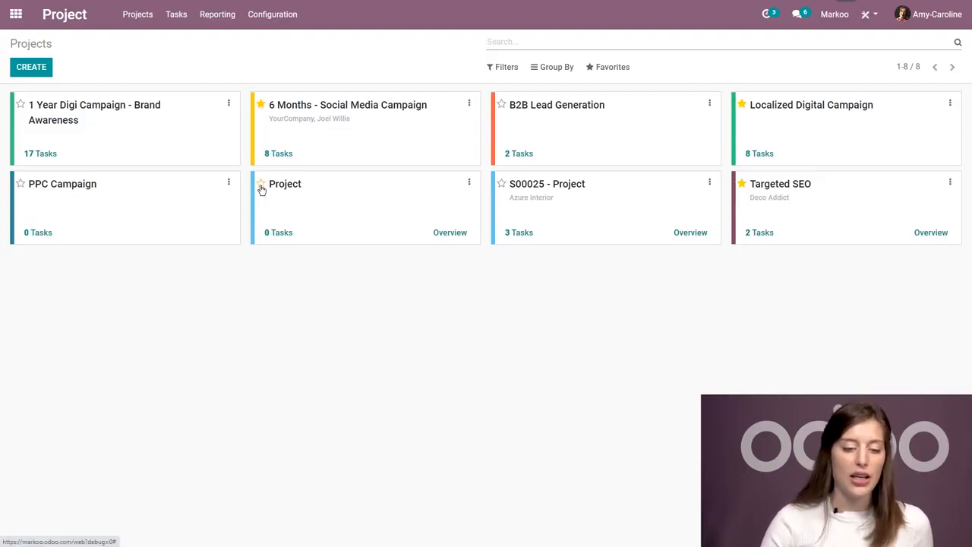
click(468, 112)
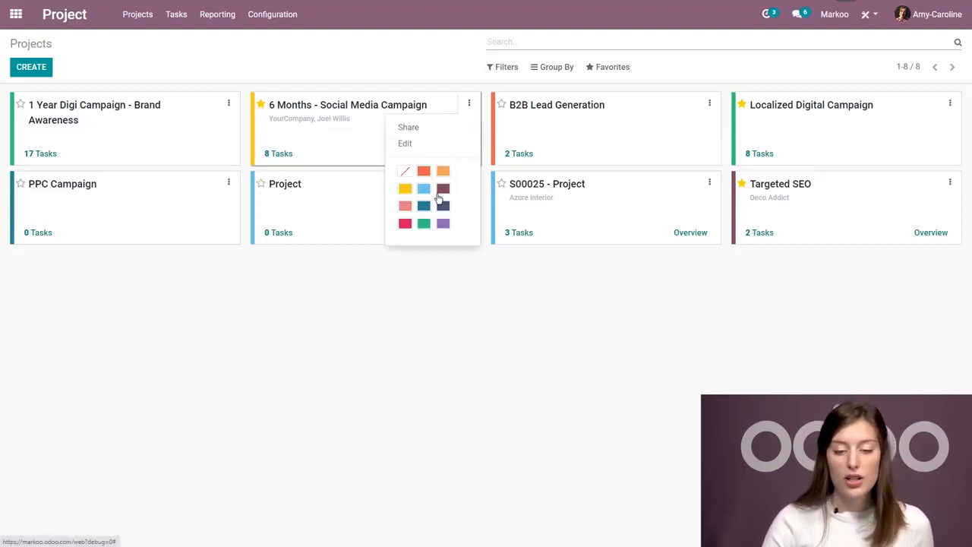
click(470, 104)
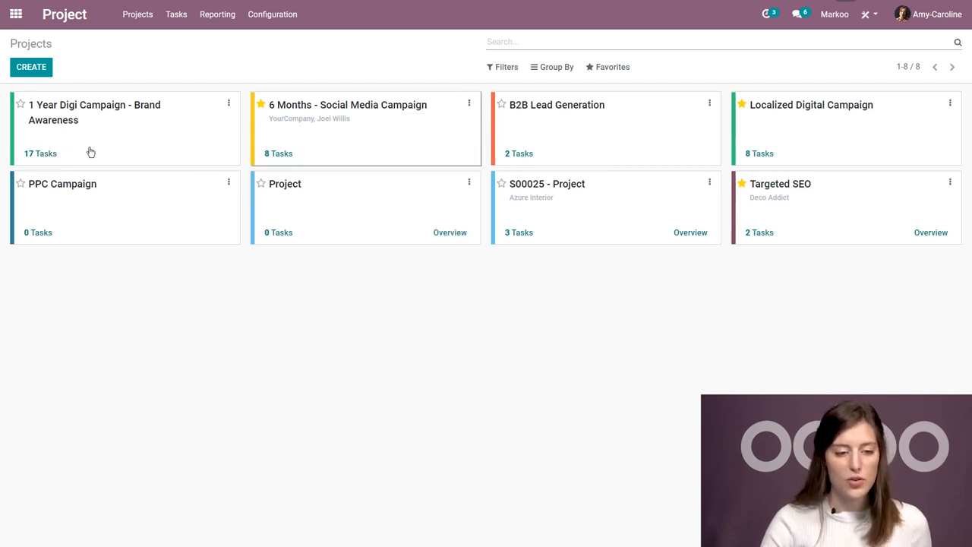
Step: Open the 1 Year Digi Campaign - Brand Awareness project and move the Facebook content task from Planning to In Progress
click(130, 140)
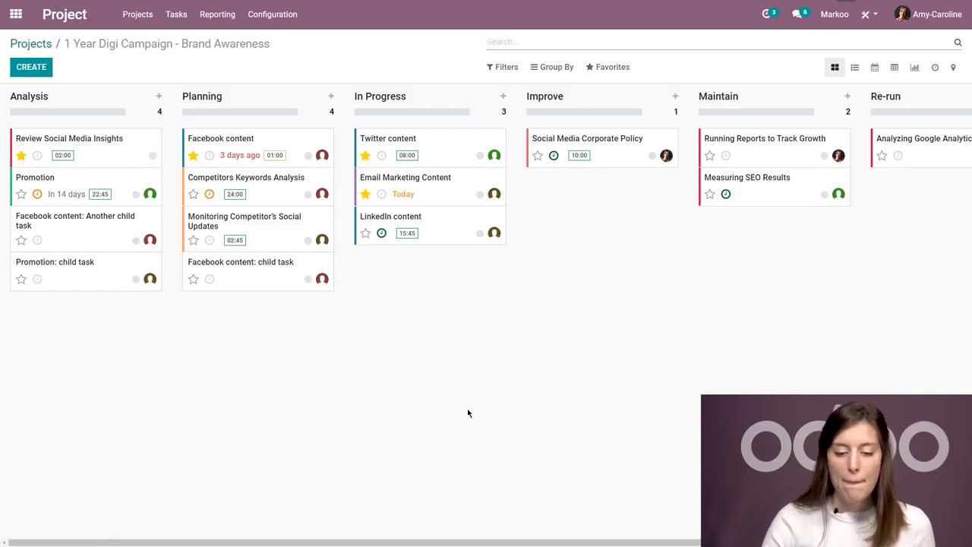
drag(421, 541, 367, 540)
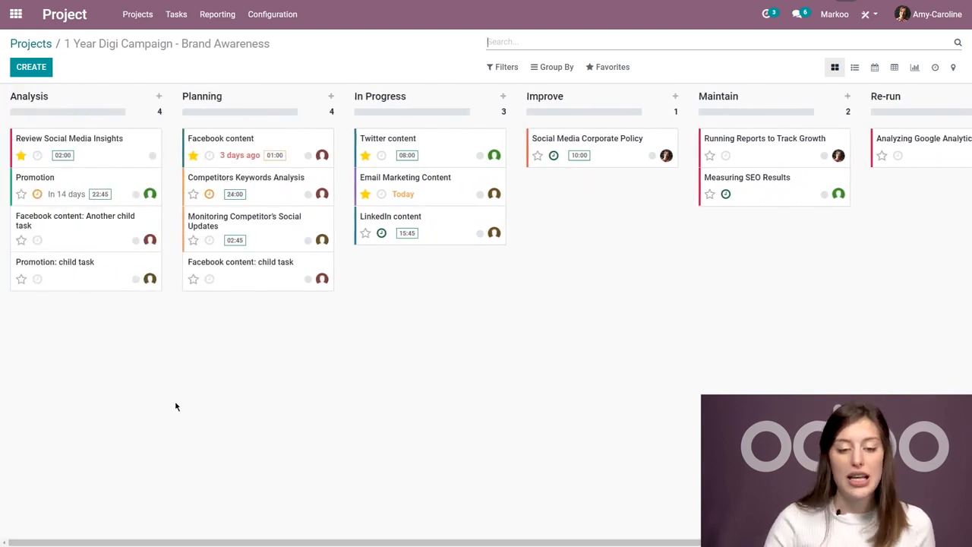
drag(294, 146, 459, 211)
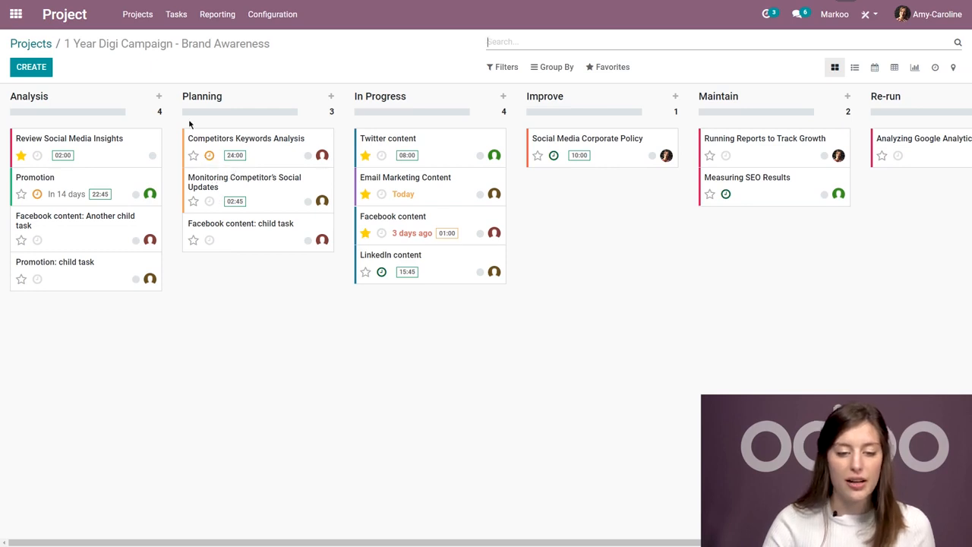
Step: Mark the Call responsible activity on the Competitors Keywords Analysis task as done, without feedback
click(210, 157)
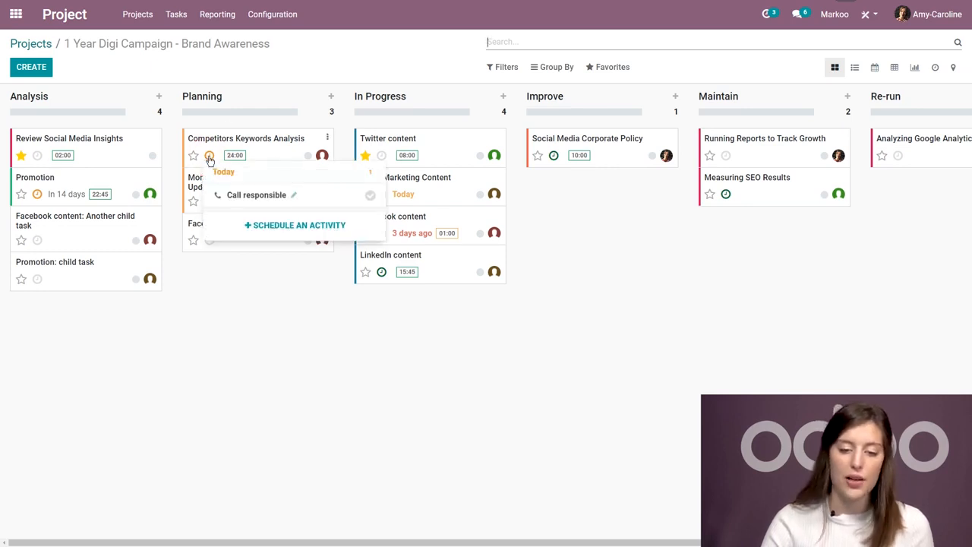
click(370, 196)
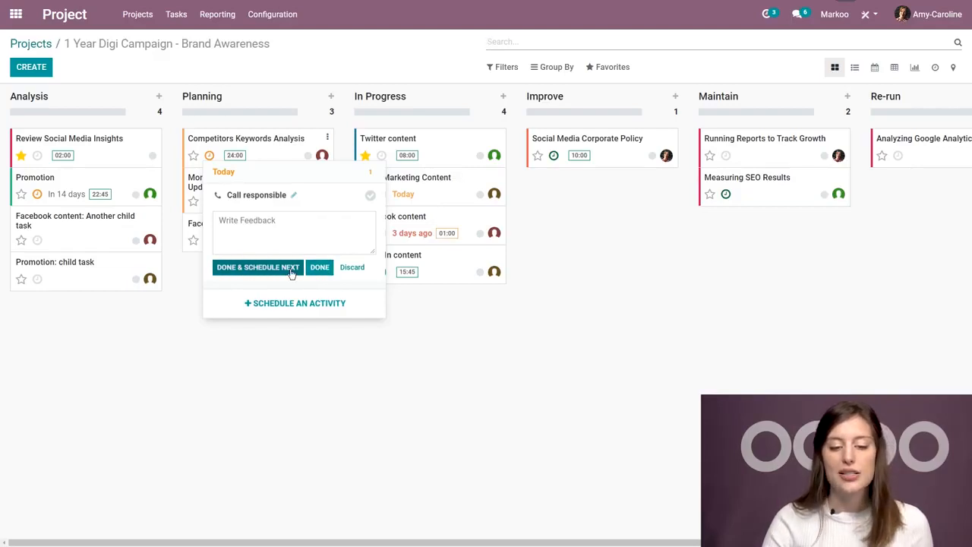
click(320, 269)
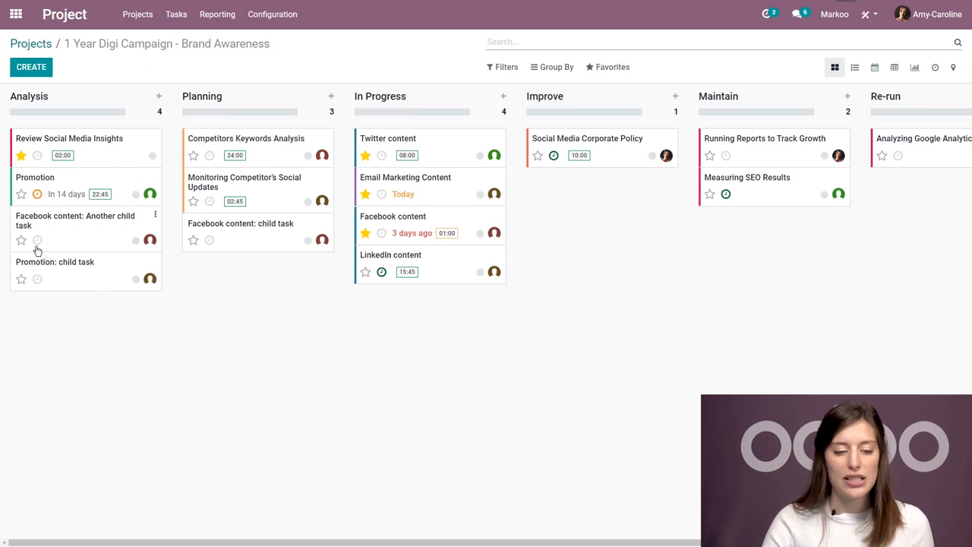
Step: Schedule a Call activity on the Promotion: child task, due 12/04/2020, with the summary "Call the responsible"
click(37, 280)
click(99, 320)
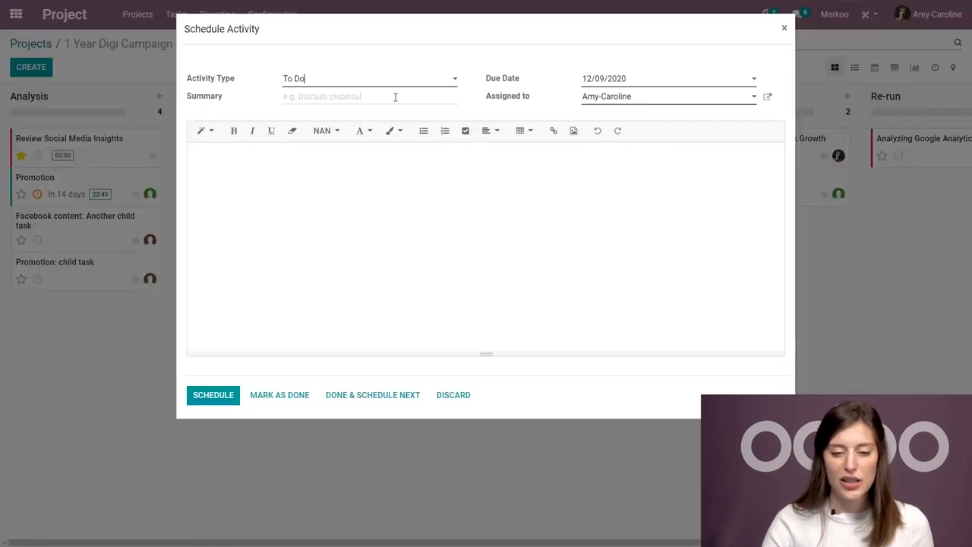
click(387, 82)
click(304, 113)
click(652, 79)
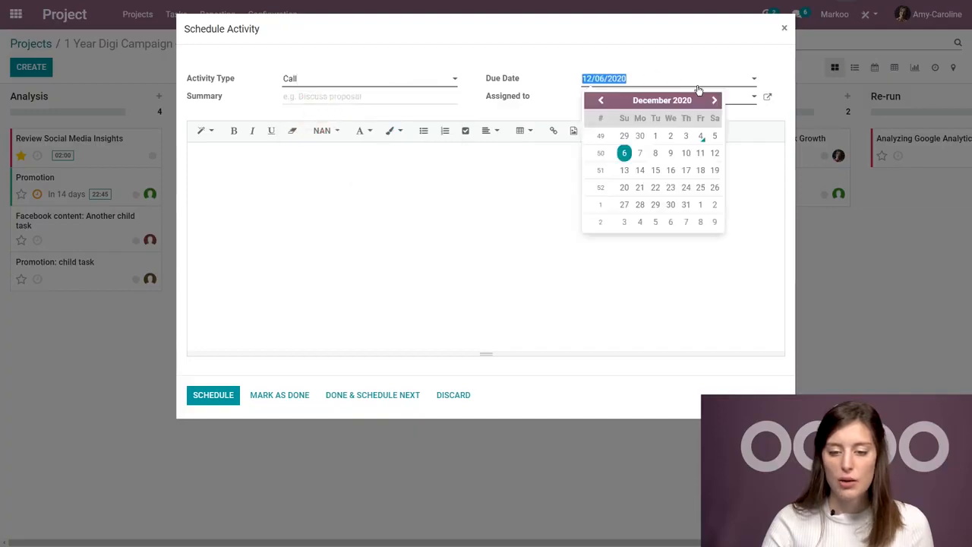
click(701, 141)
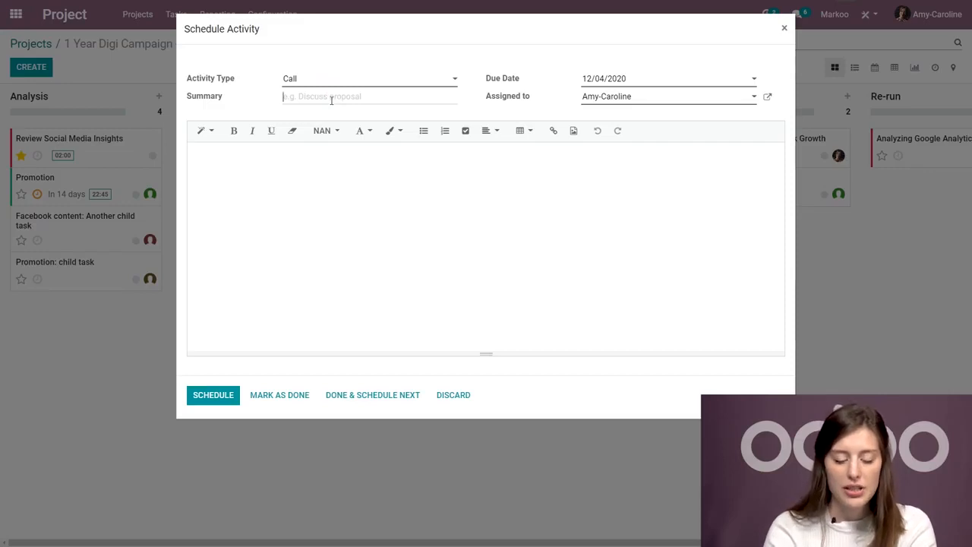
text(Call th)
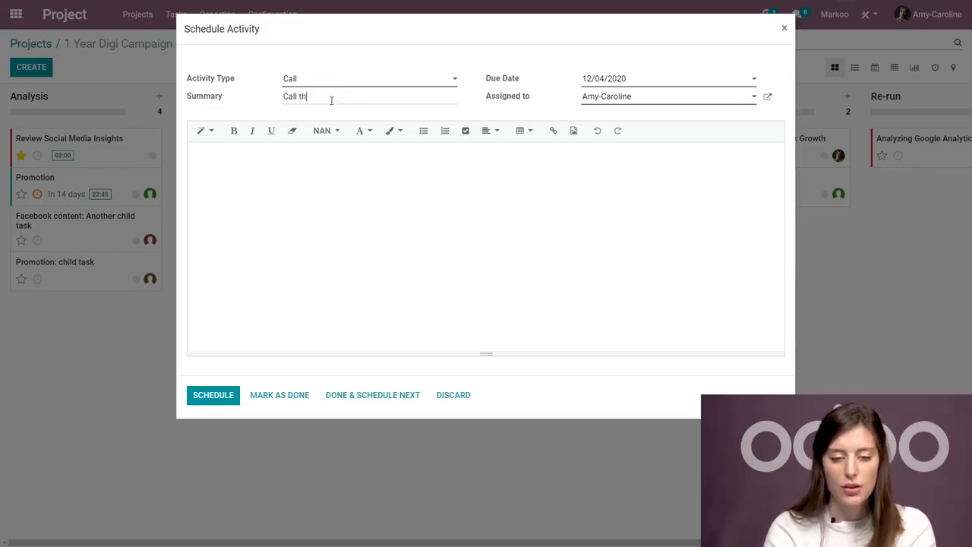
text(e responsible)
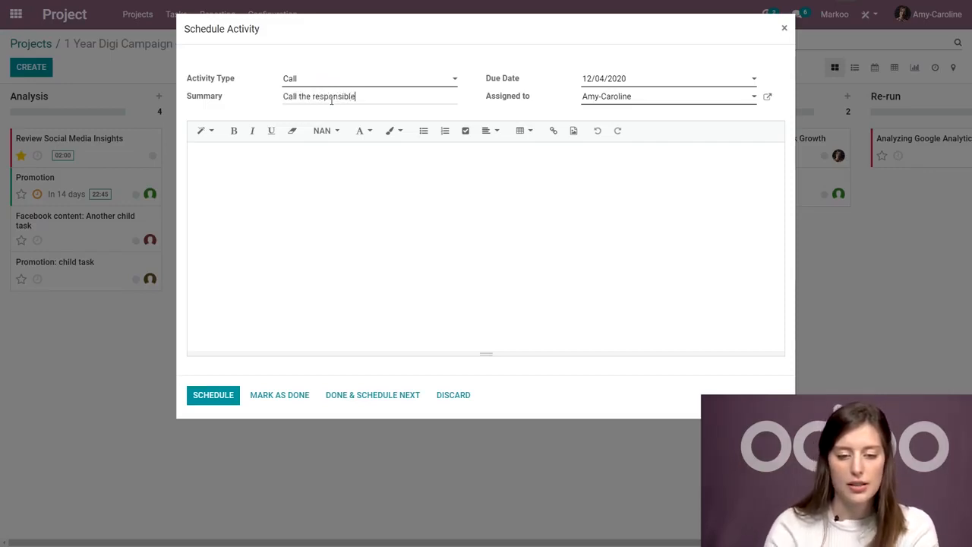
click(346, 212)
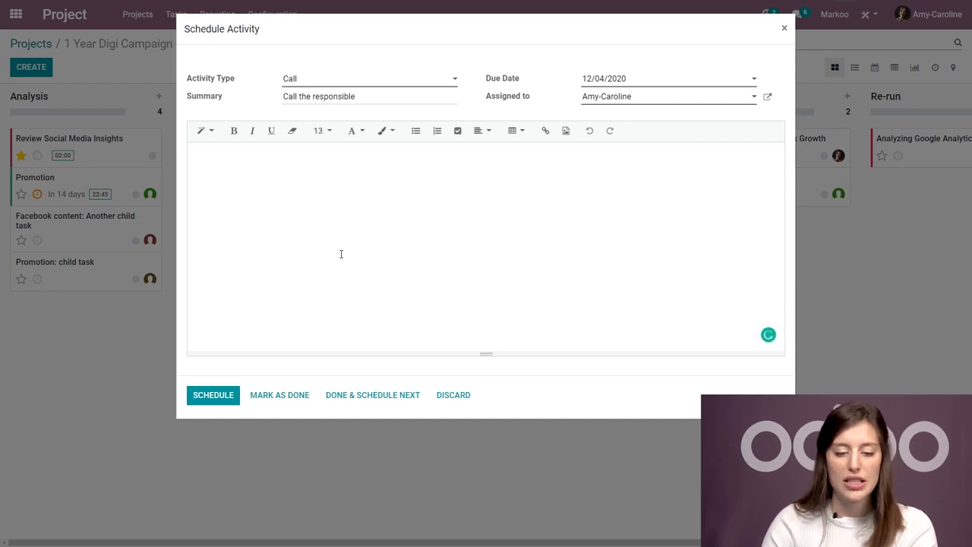
click(215, 395)
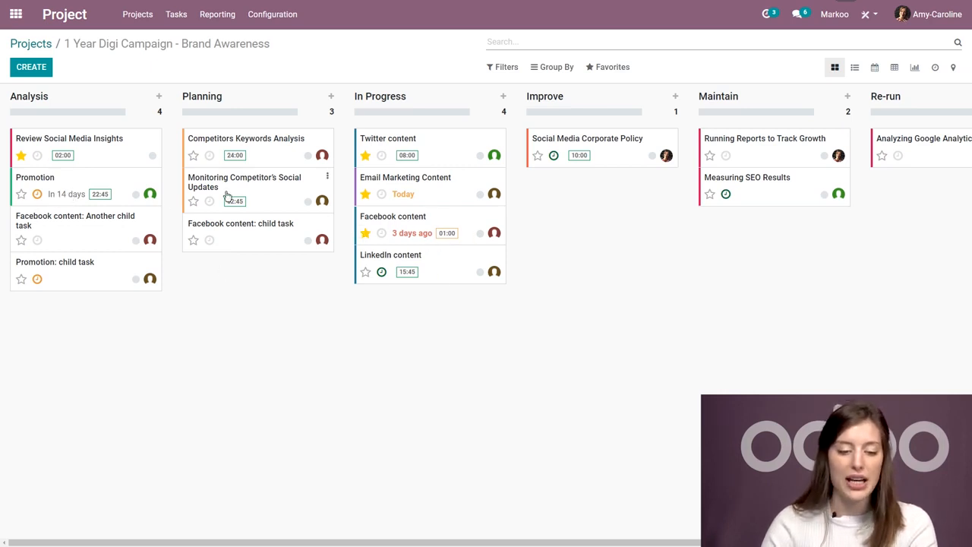
Step: Open the Facebook content task, change its description to "Focus on visual content and blogs" and save it
click(458, 220)
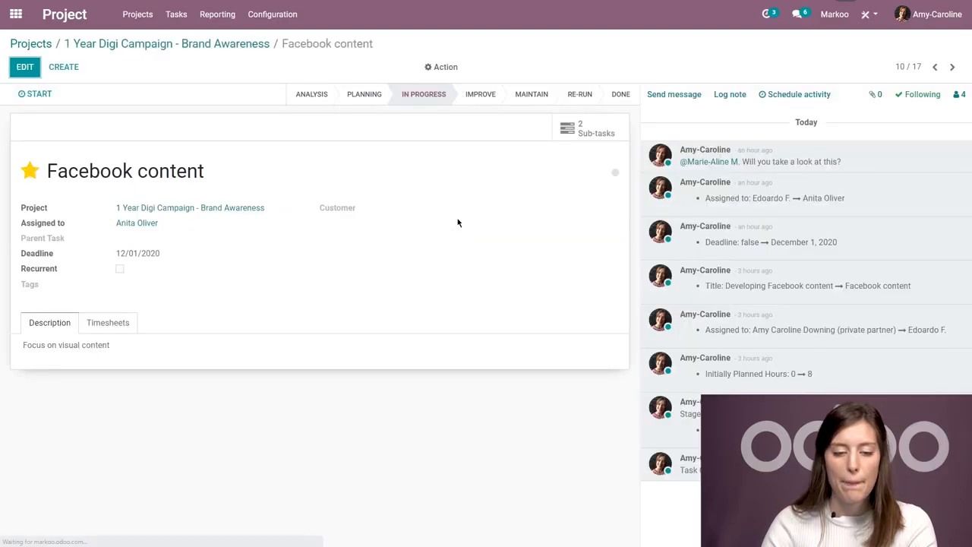
click(25, 67)
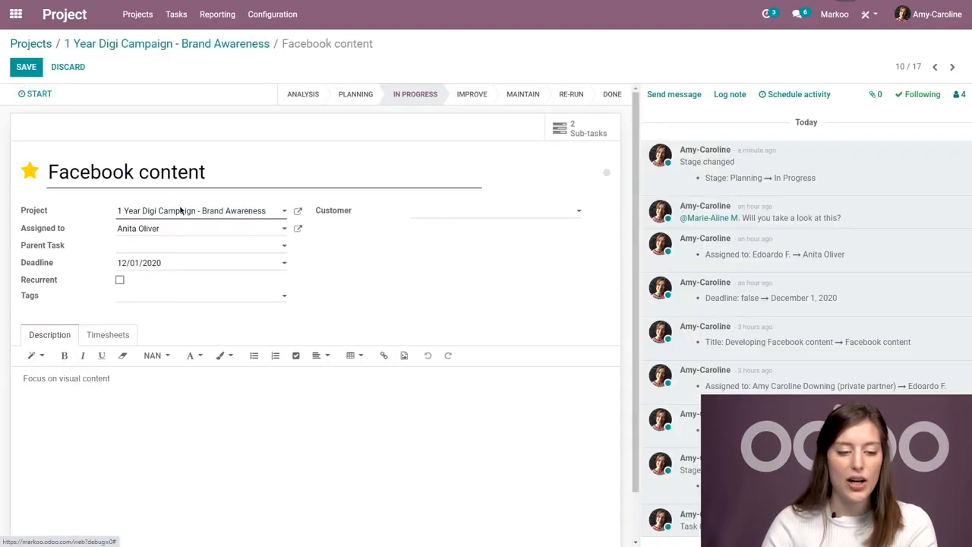
scroll(90, 389, down, 1)
click(154, 342)
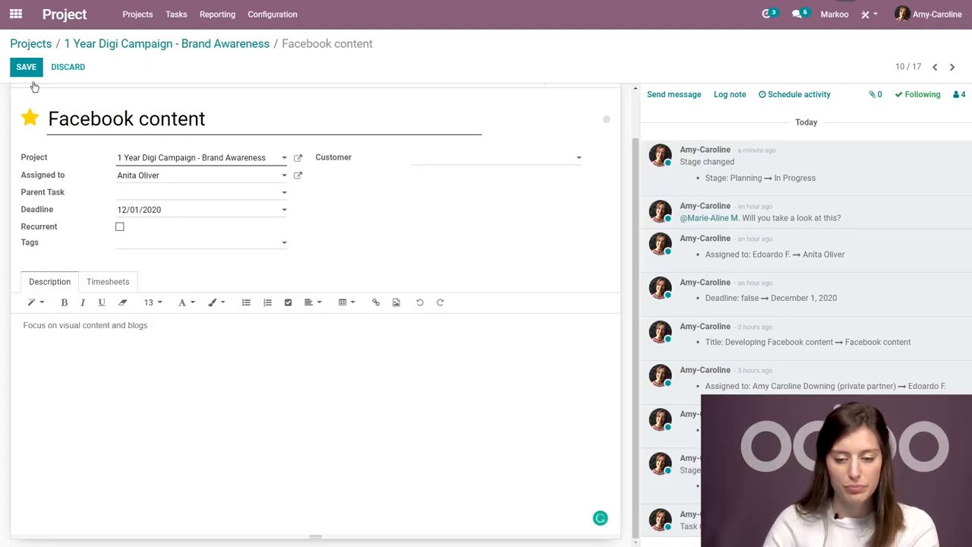
scroll(161, 184, up, 1)
click(26, 66)
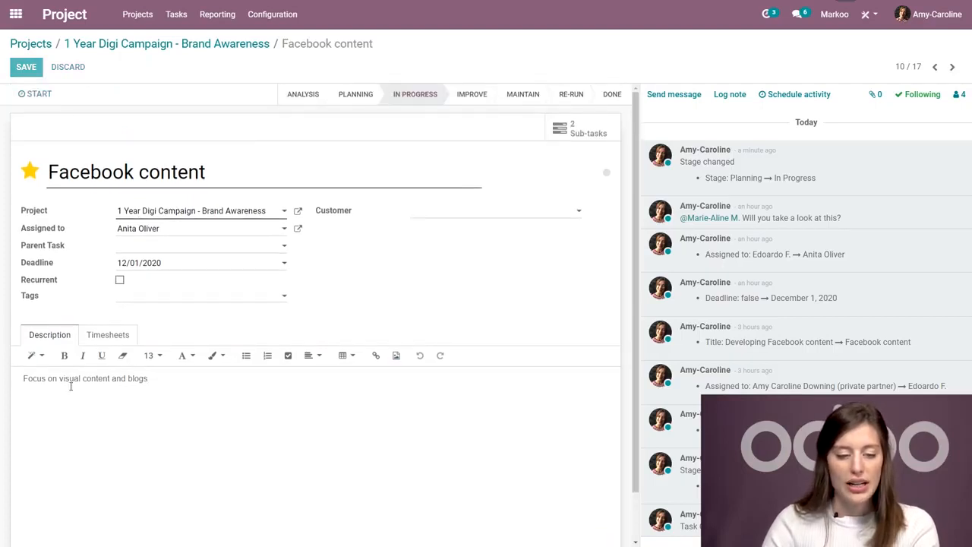
Step: Examine the Facebook content task's timesheets, including planned hours, progress, hours spent and remaining hours
click(118, 328)
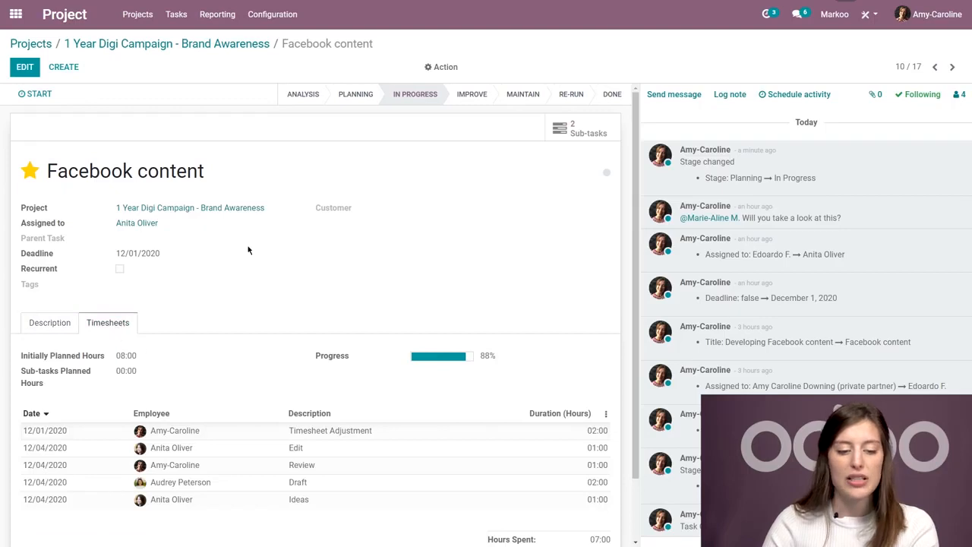
scroll(276, 310, down, 1)
scroll(306, 192, down, 1)
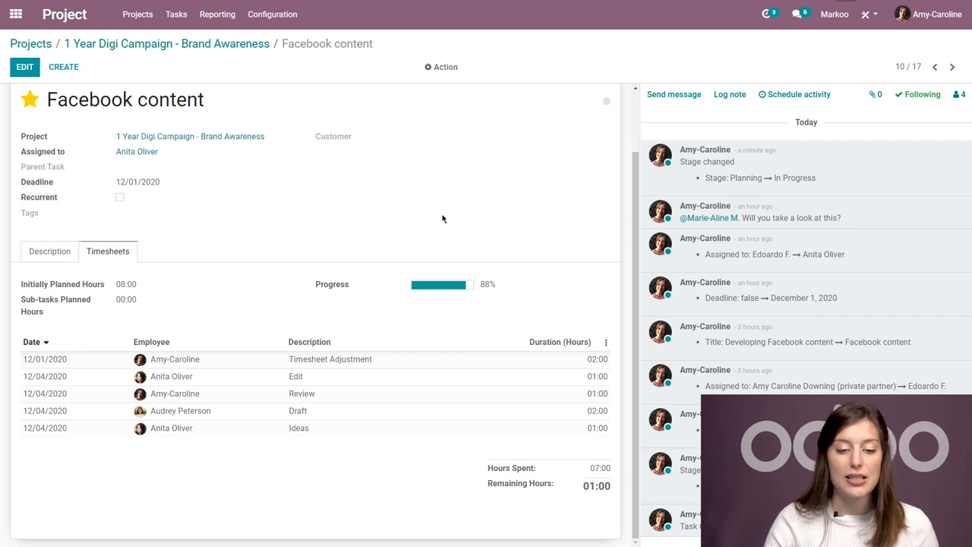
scroll(461, 329, up, 2)
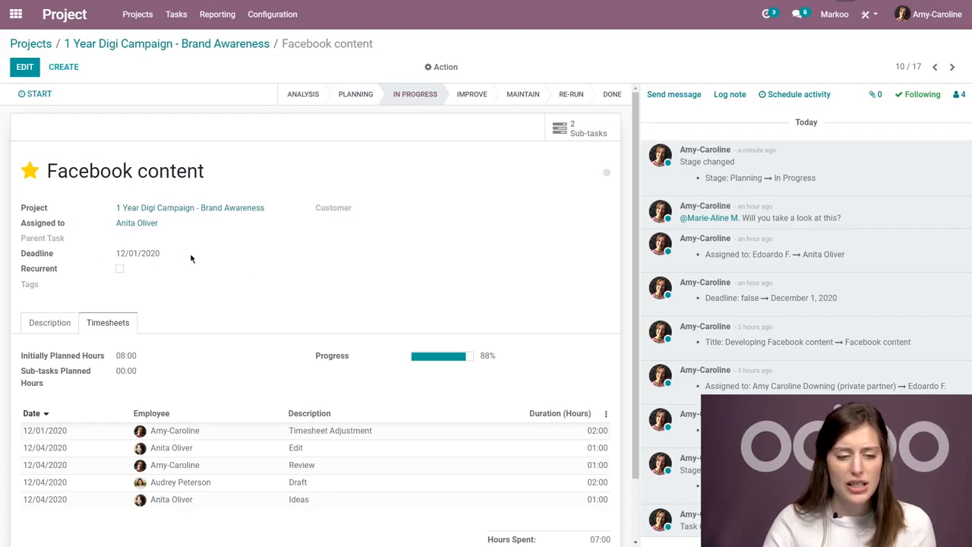
click(24, 69)
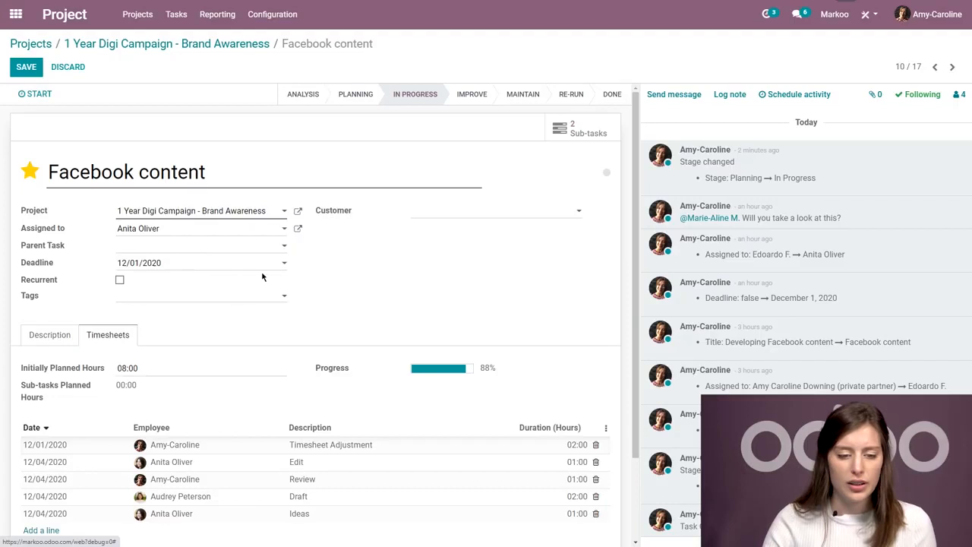
click(26, 67)
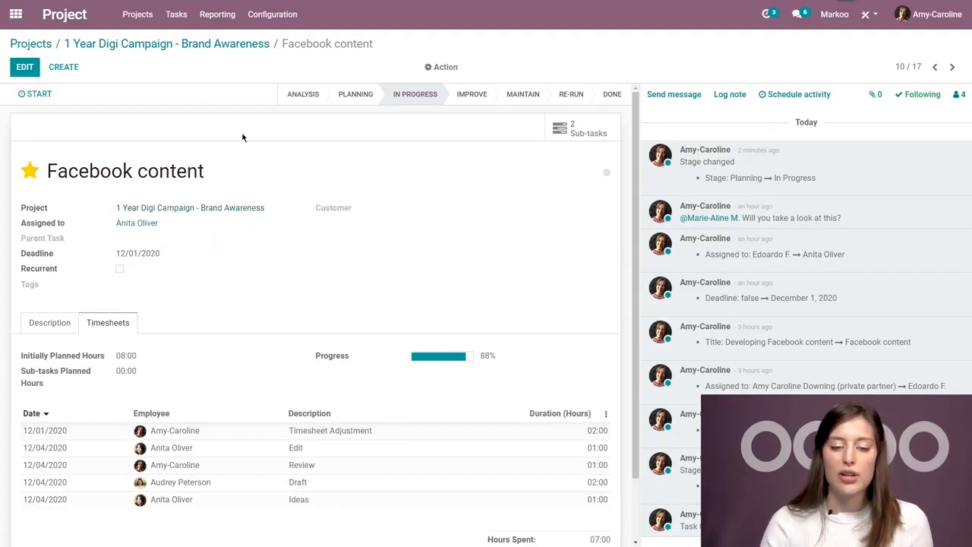
Step: Start a message to the task's followers and check the list of who is following the task
click(678, 94)
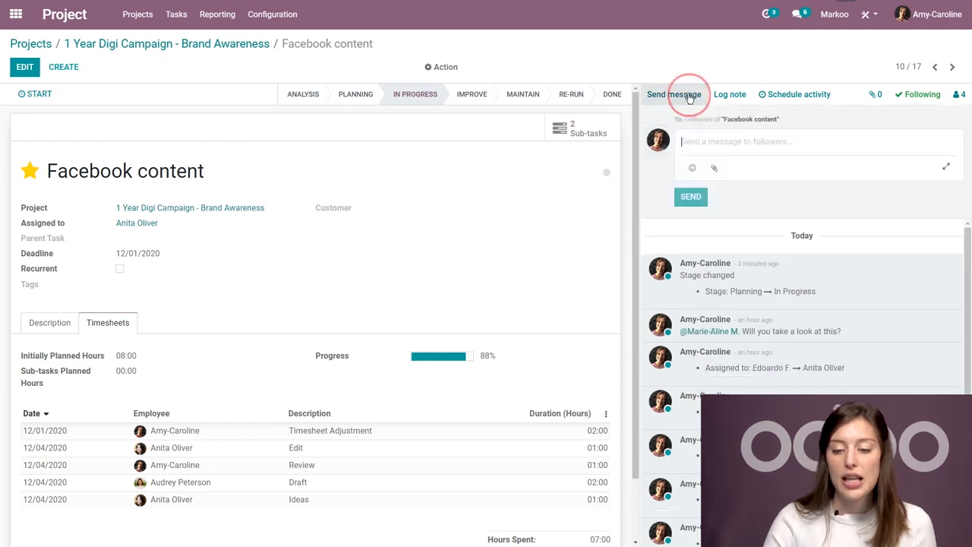
click(958, 94)
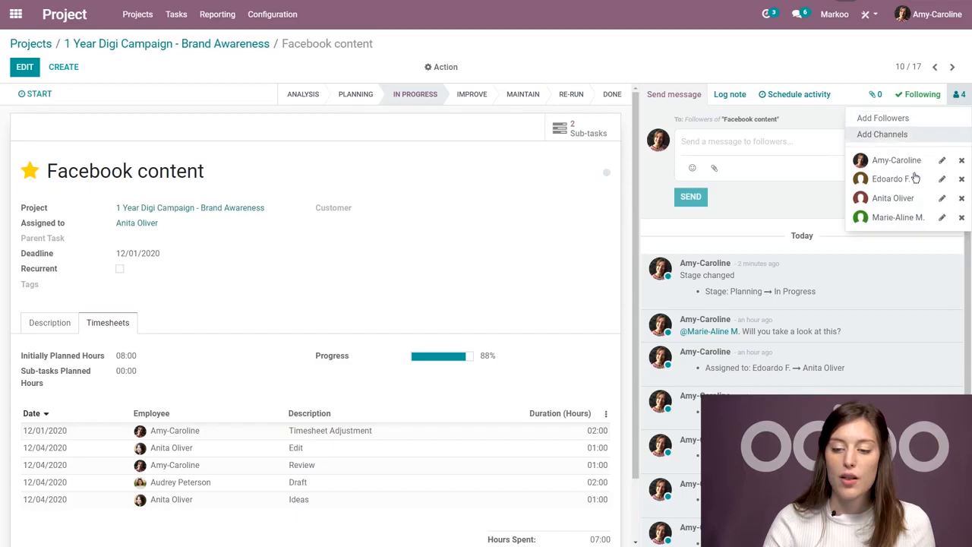
click(958, 93)
click(757, 141)
Step: Log an internal note mentioning the colleague tagged in the earlier note, with the text "Will you please check this?"
click(732, 94)
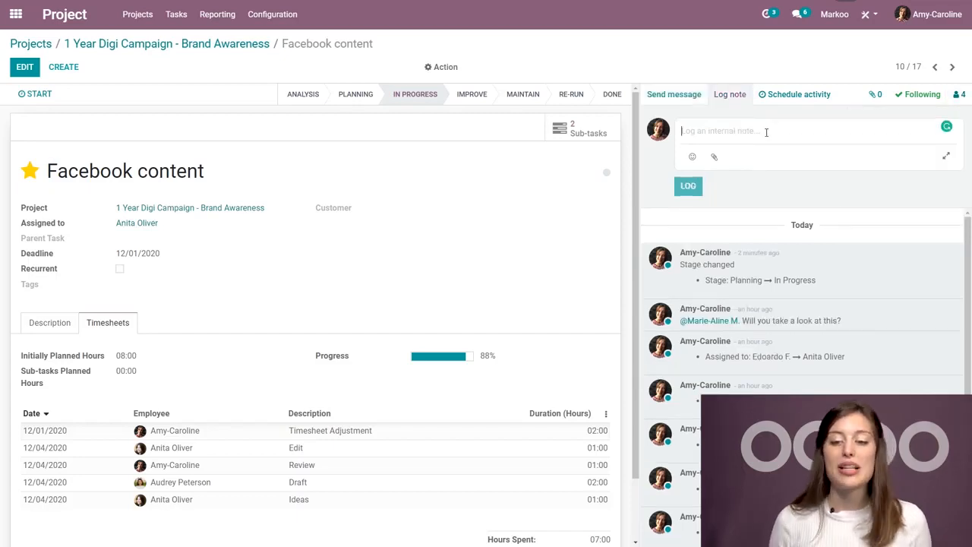
text(@)
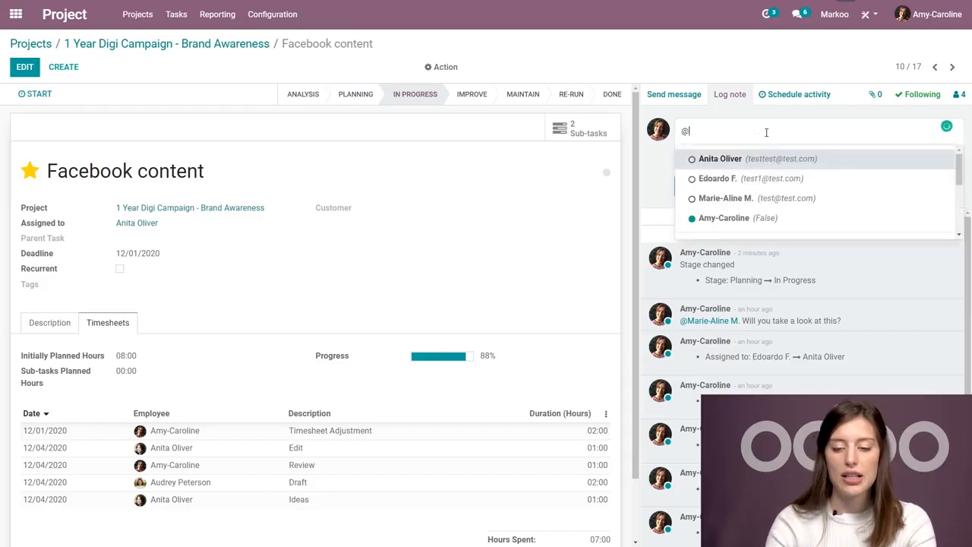
click(766, 198)
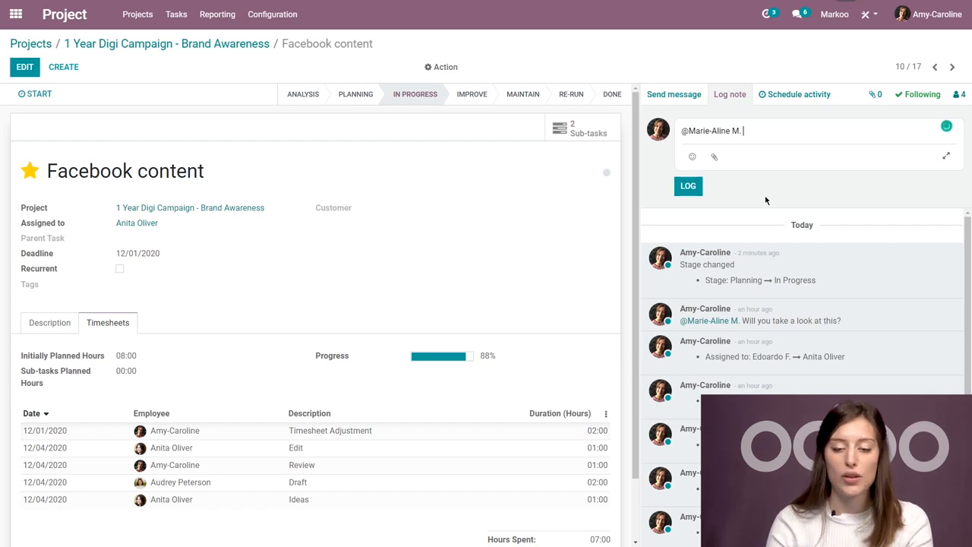
text(Till y)
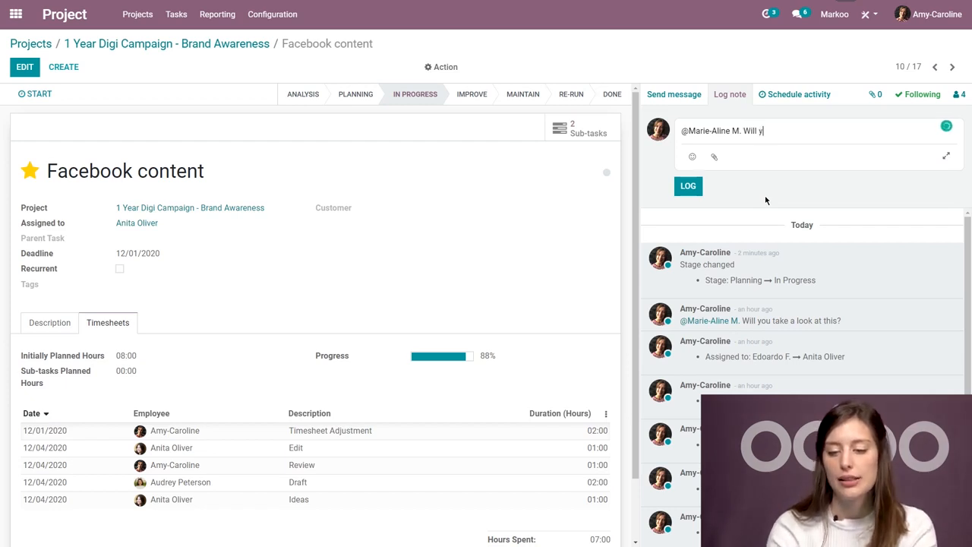
text(ou please check this?)
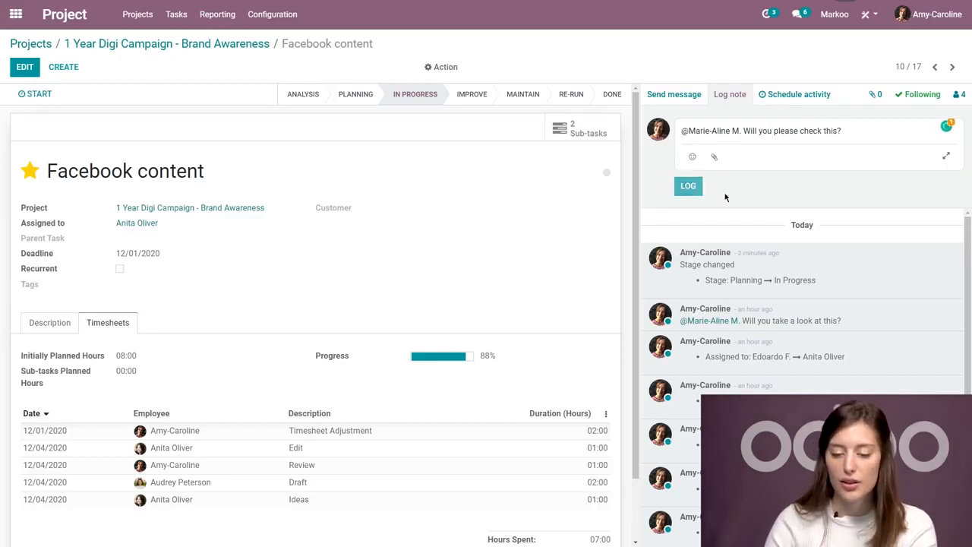
click(688, 186)
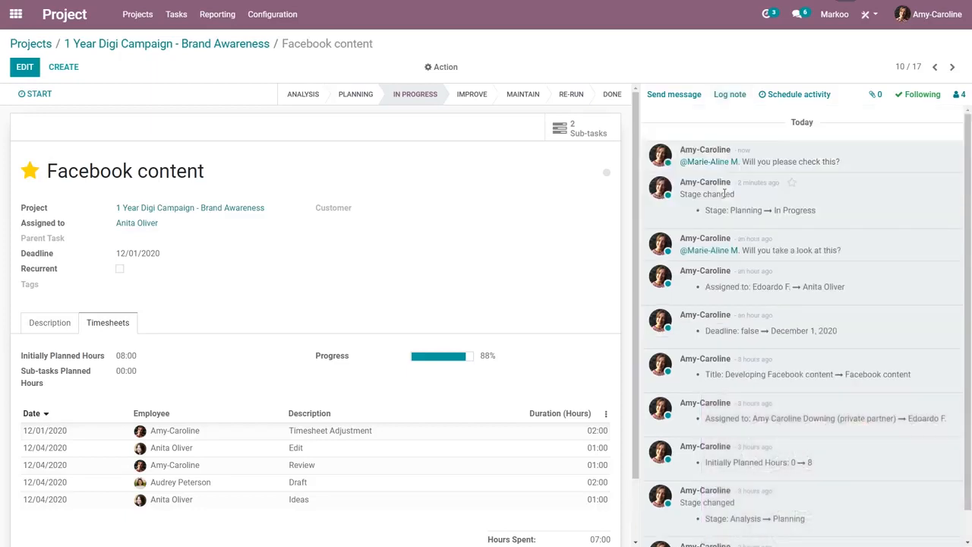
Step: View the chat window with the note's author from the task's message history, and close it
click(661, 244)
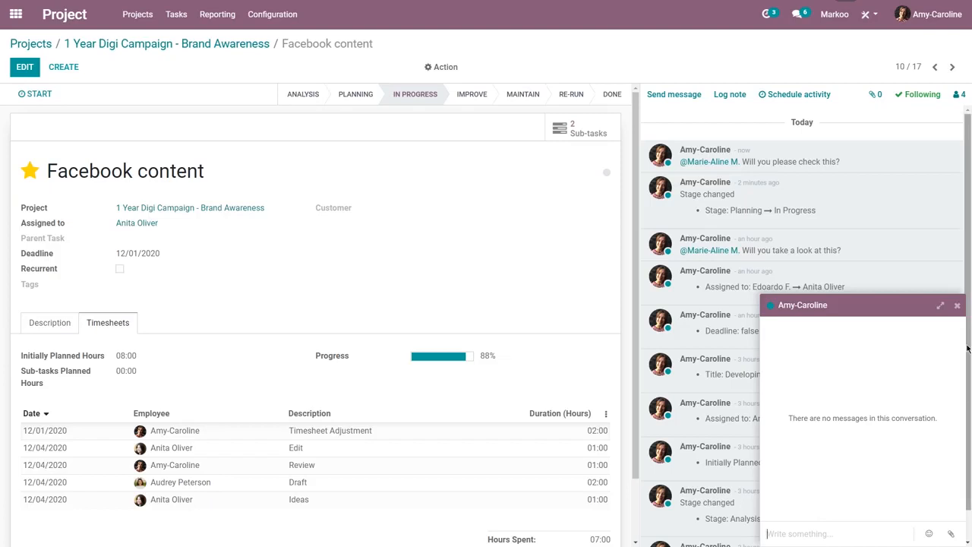
click(958, 305)
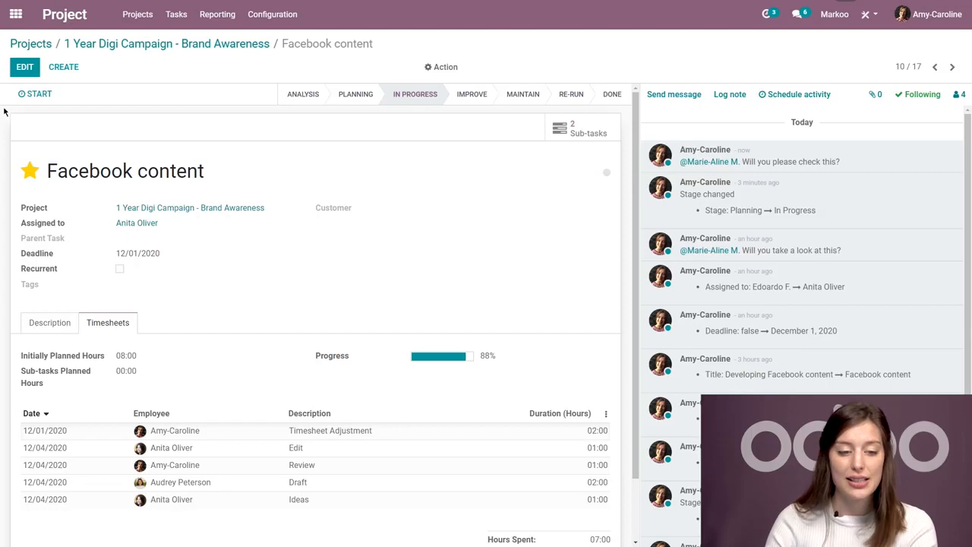
Step: Check which tasks can be picked as the parent of the Facebook content task, leave the field empty and save
click(18, 72)
click(163, 245)
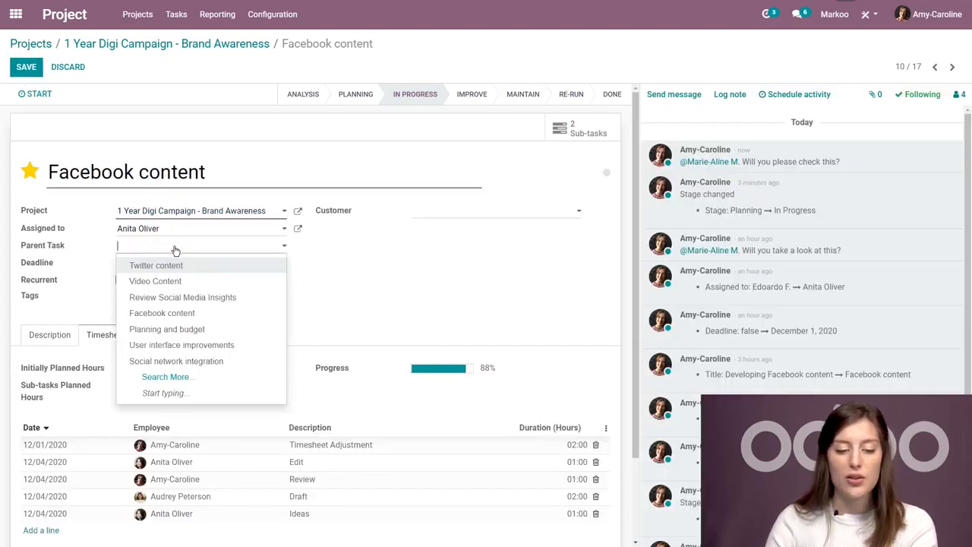
click(174, 250)
click(21, 70)
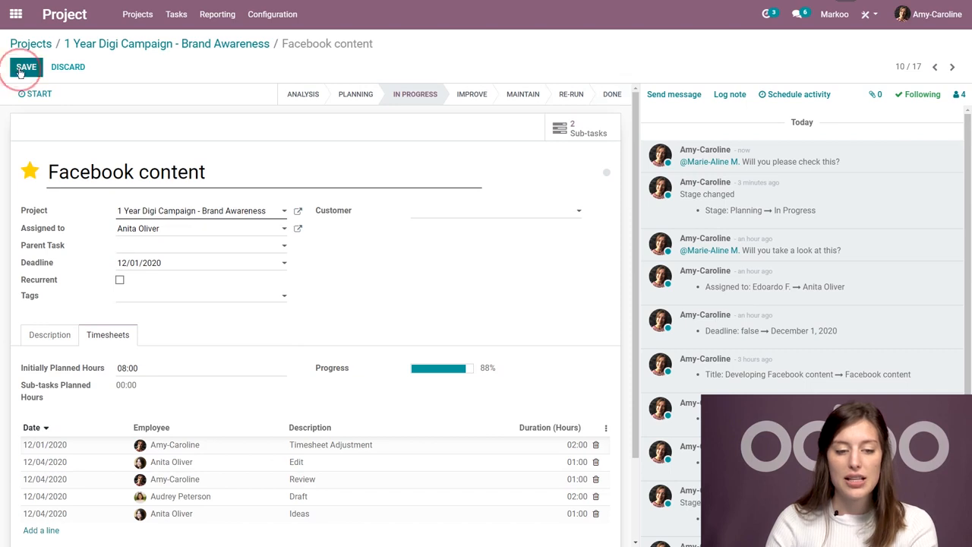
Step: View the Facebook content task's sub-tasks and a blank new sub-task form, discard it and return to the campaign's task board
click(585, 129)
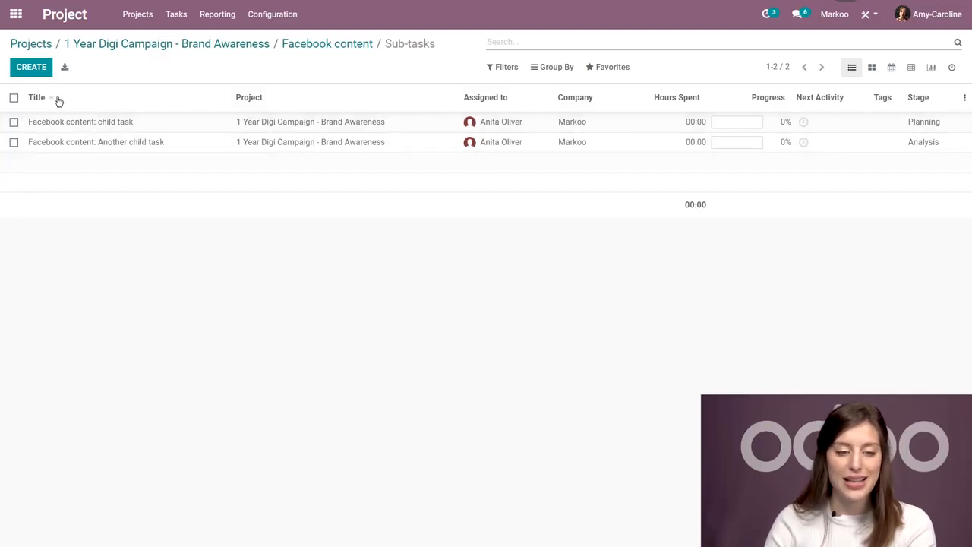
click(41, 74)
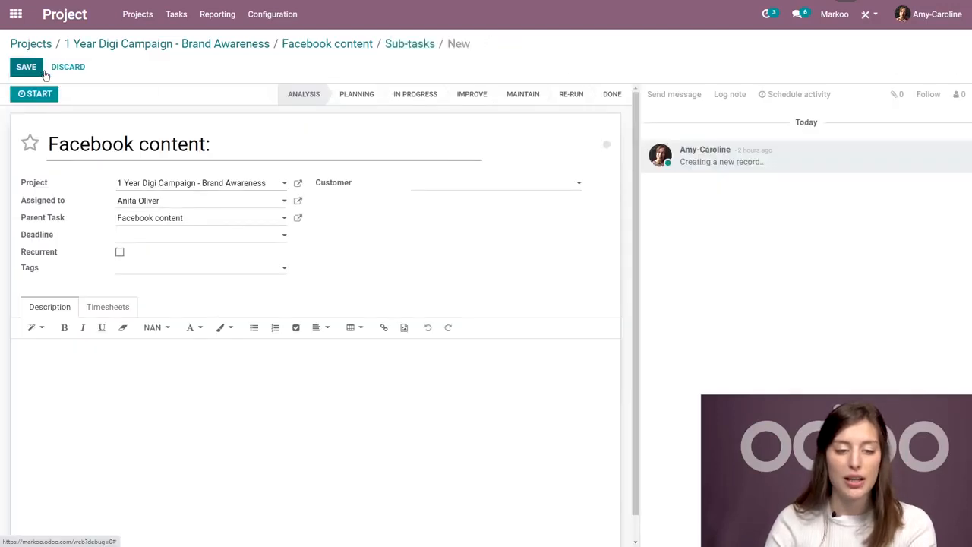
click(69, 67)
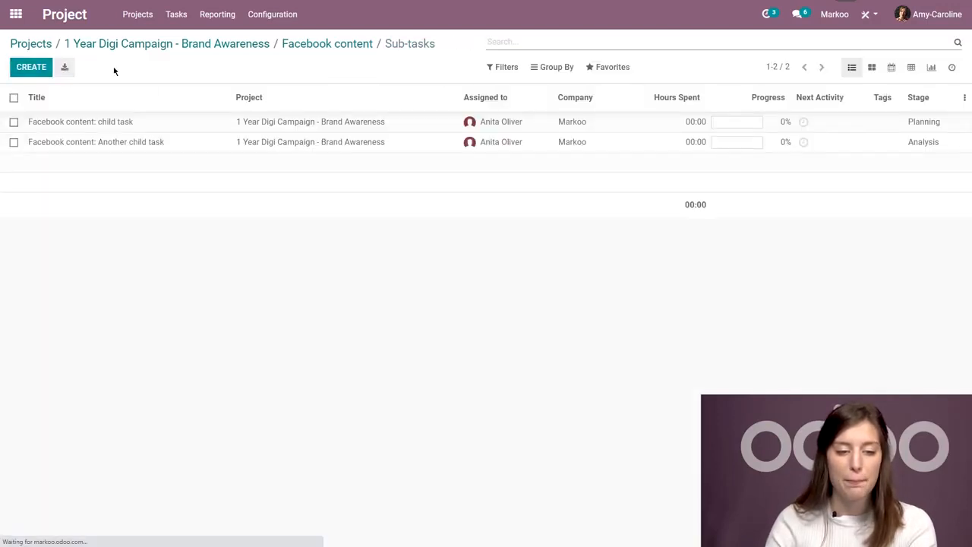
click(161, 46)
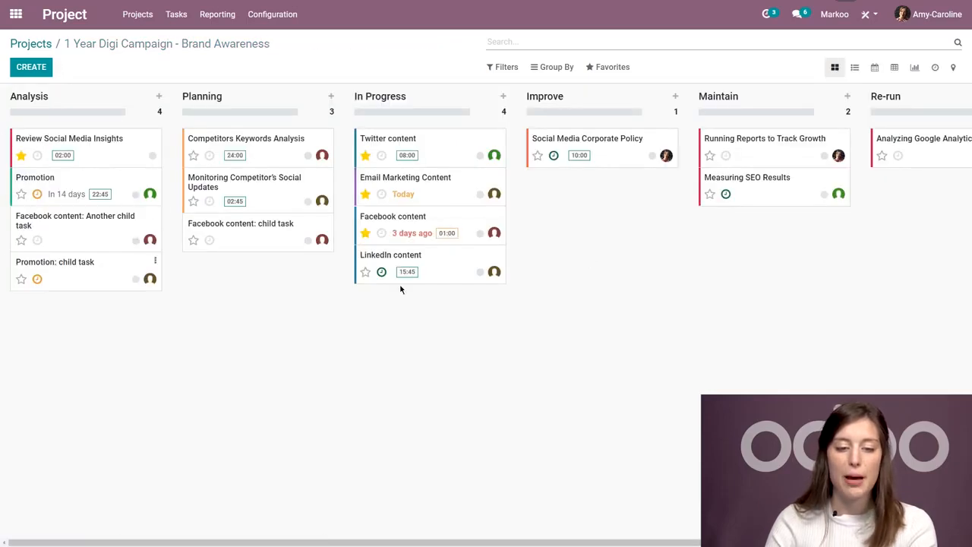
Step: Mark the Facebook content task as recurrent and check the available repeat units in its recurrence settings, keeping Weeks
click(451, 227)
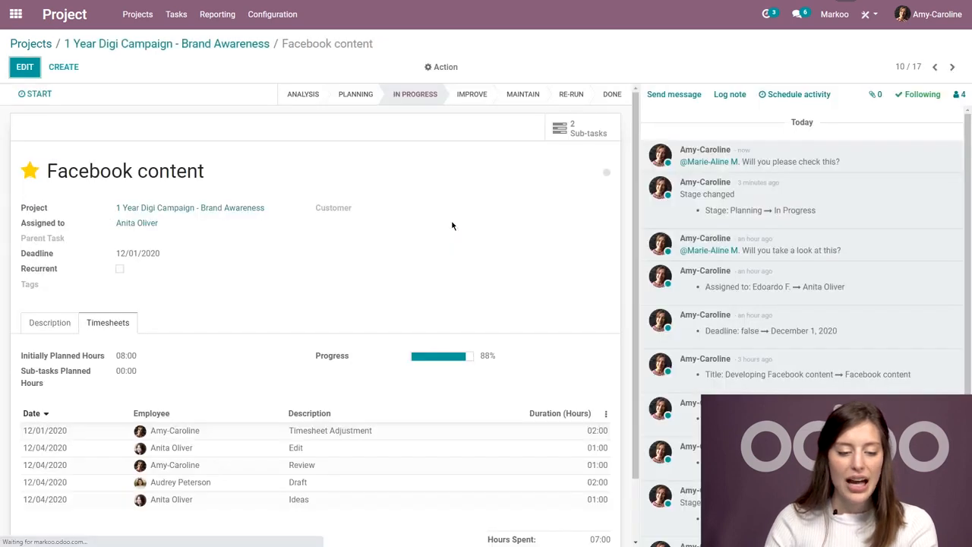
click(25, 67)
scroll(167, 297, down, 1)
click(118, 228)
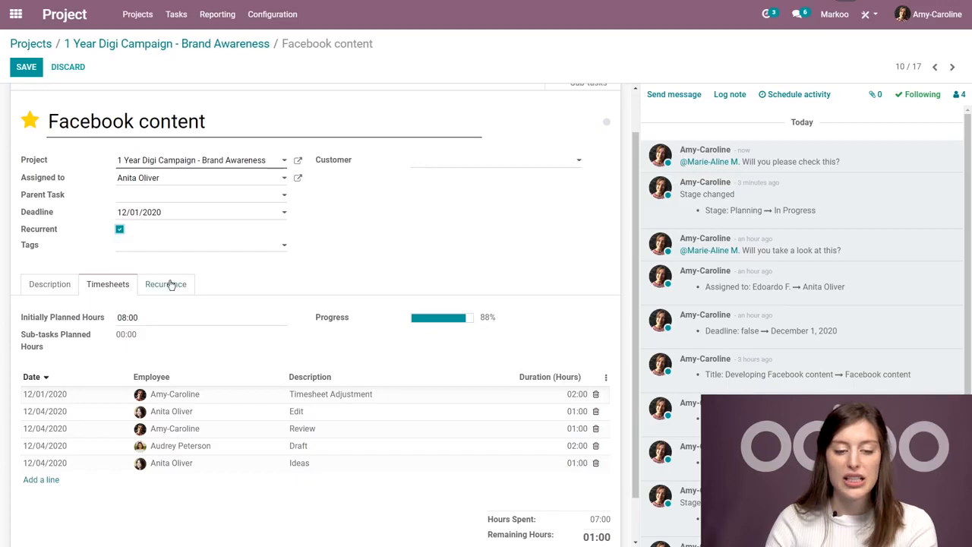
click(168, 284)
scroll(424, 244, down, 1)
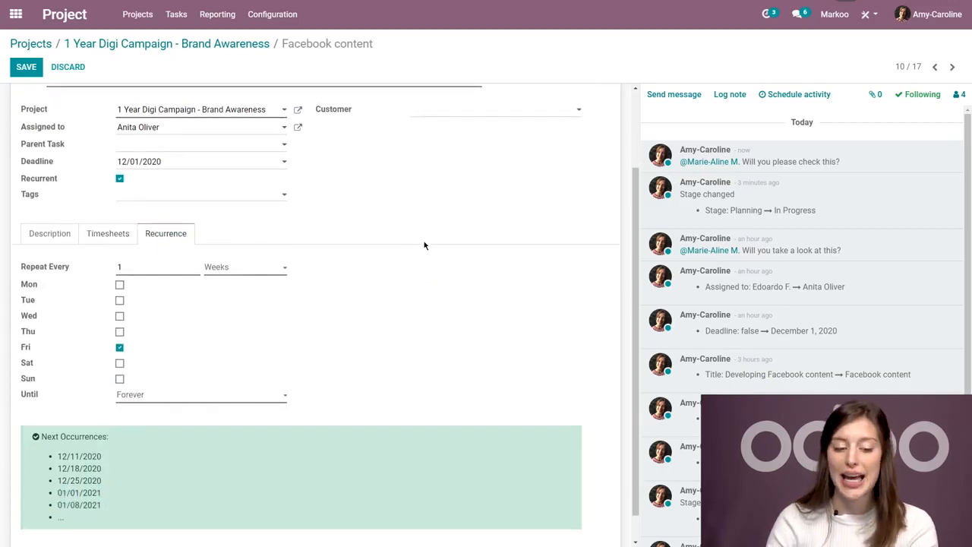
scroll(364, 244, down, 1)
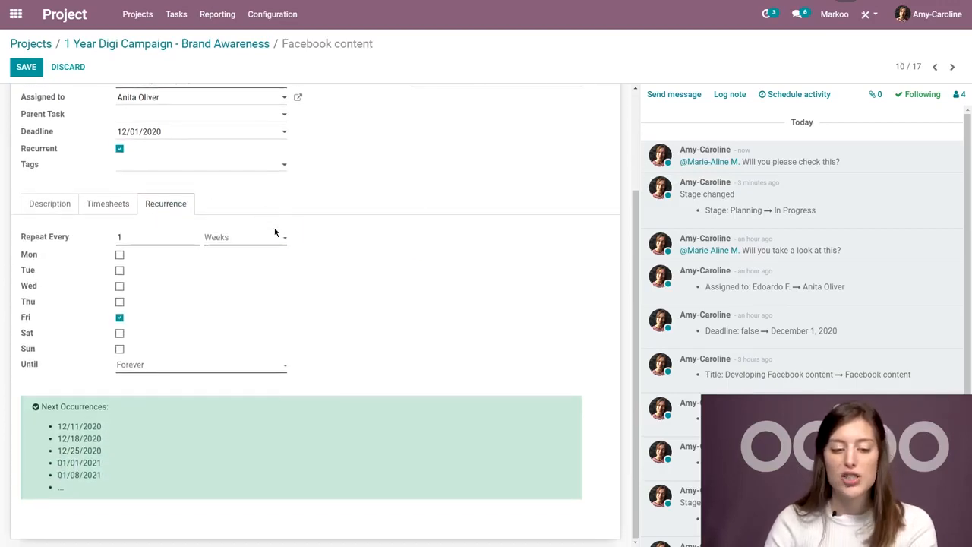
click(260, 242)
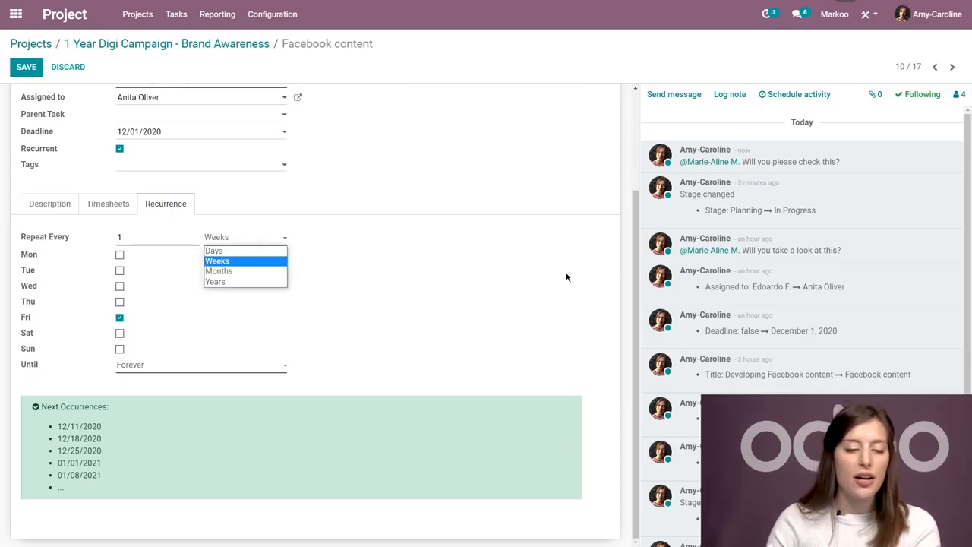
click(161, 234)
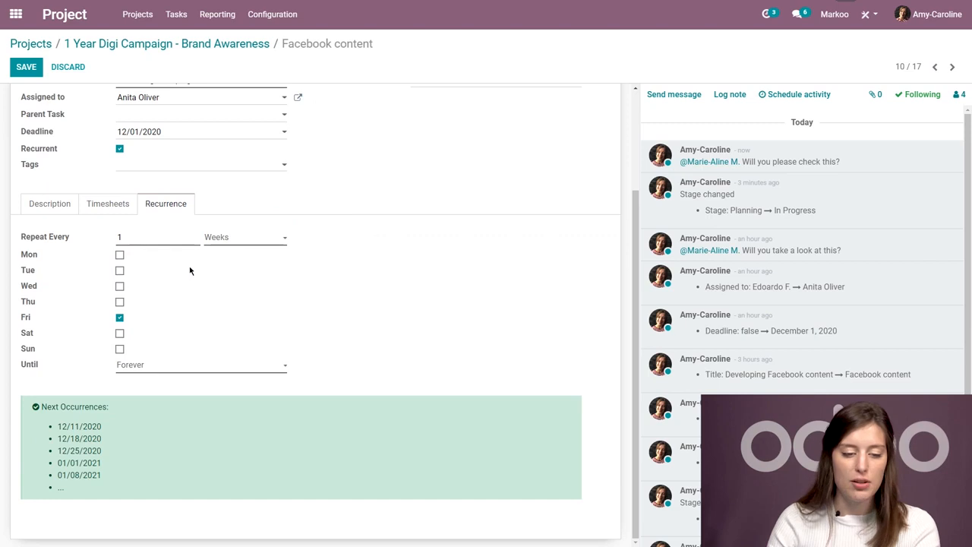
Step: Limit the task's recurrence to a number of repetitions of 5 and save the task
click(166, 368)
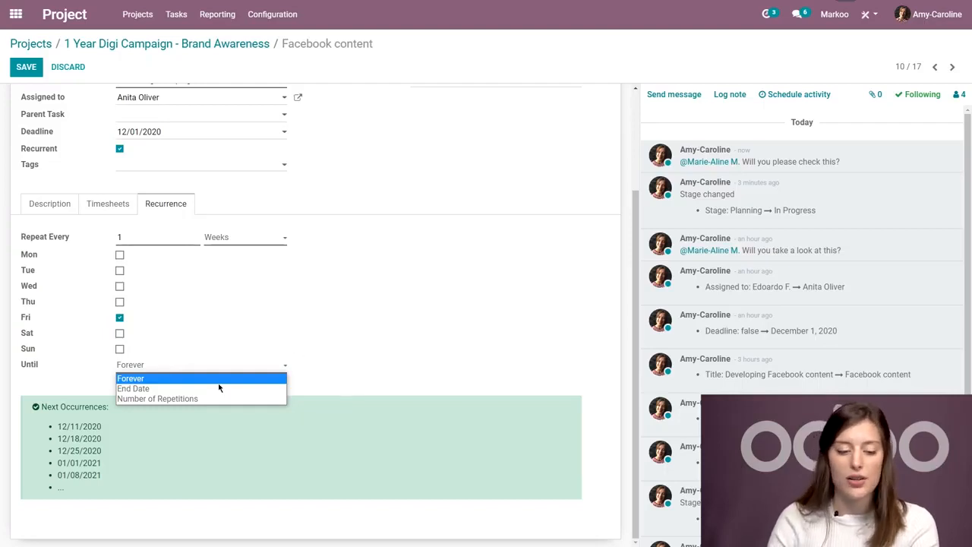
click(182, 398)
click(228, 419)
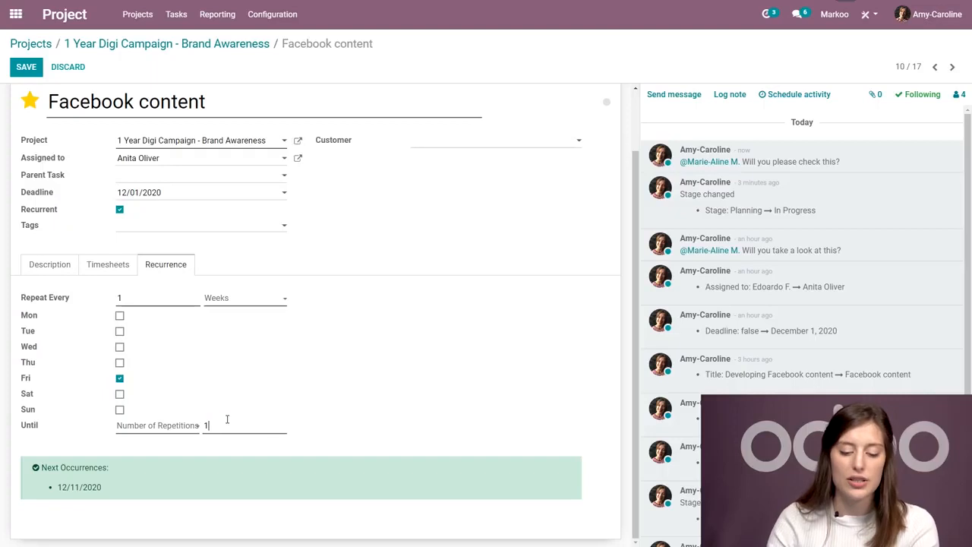
text(5)
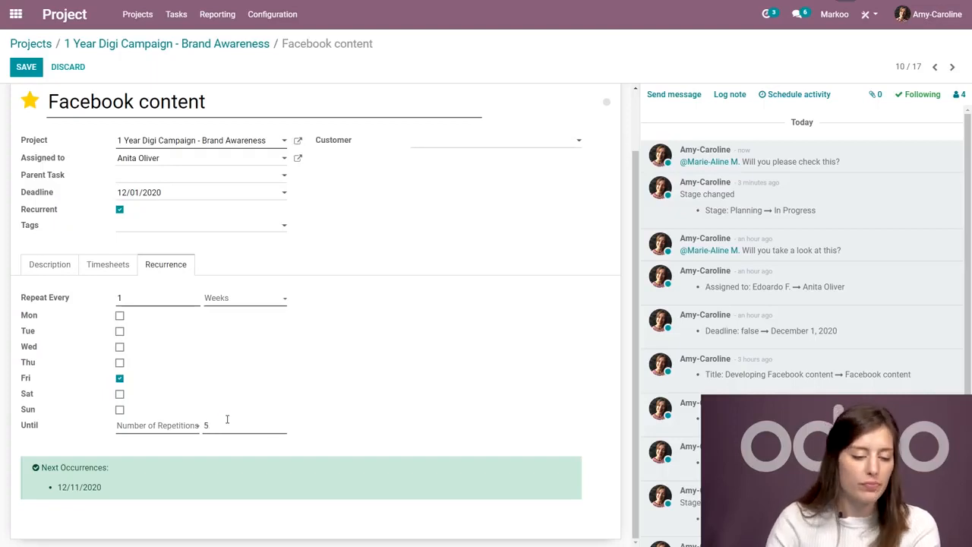
click(331, 426)
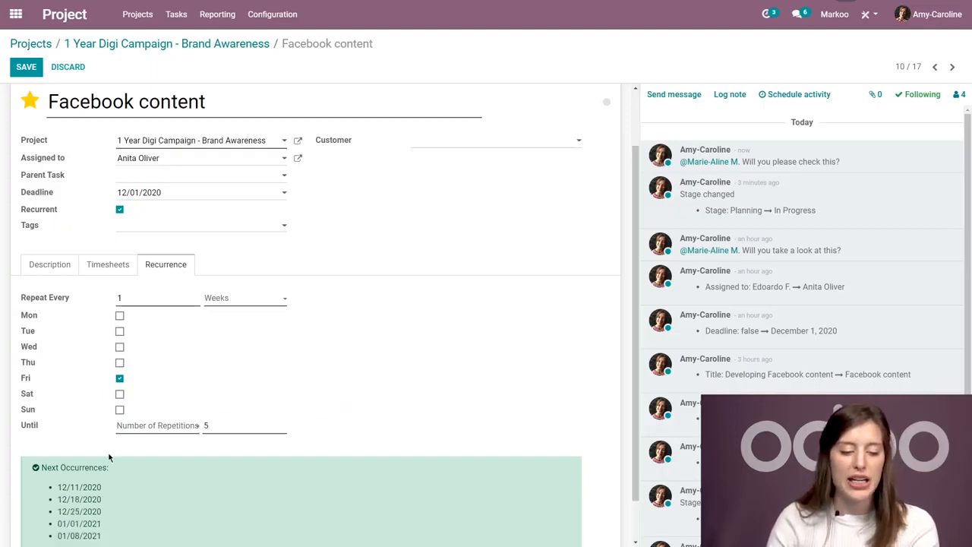
scroll(80, 334, up, 2)
click(25, 67)
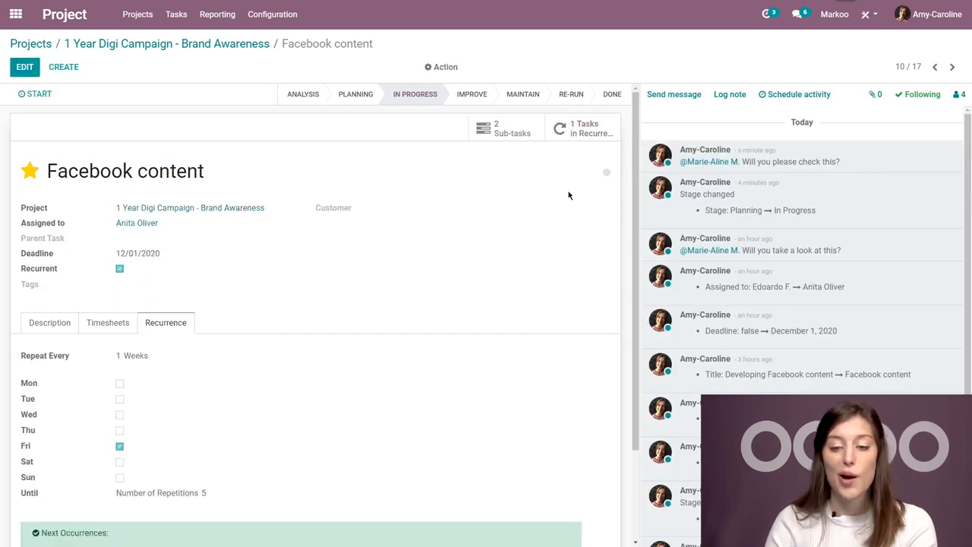
Step: Switch to the Sales app and create a new quotation for the customer Azure Interior
click(228, 44)
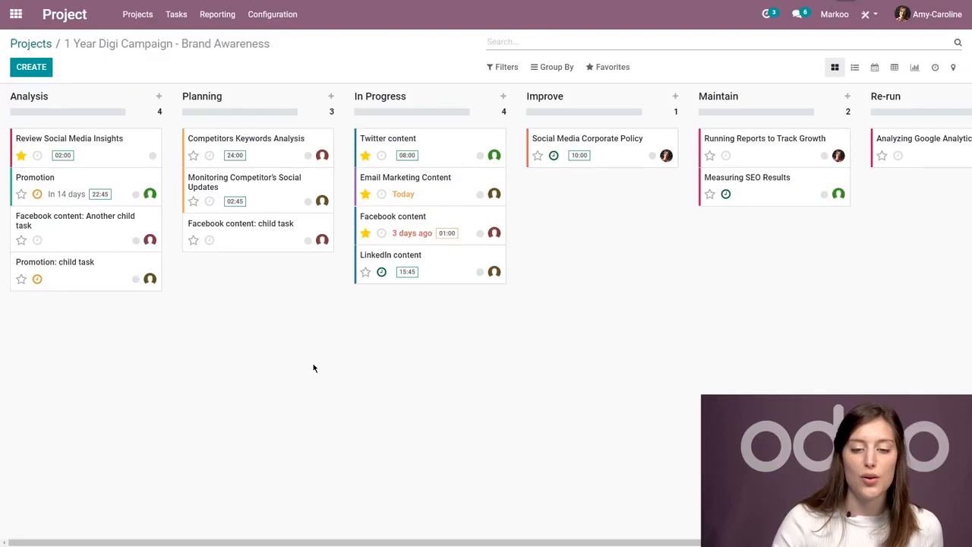
click(15, 14)
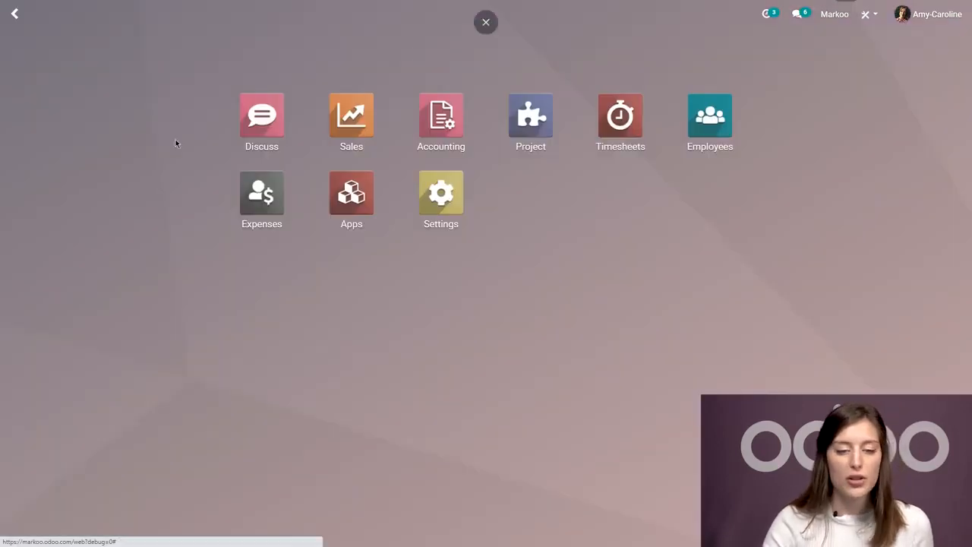
click(363, 125)
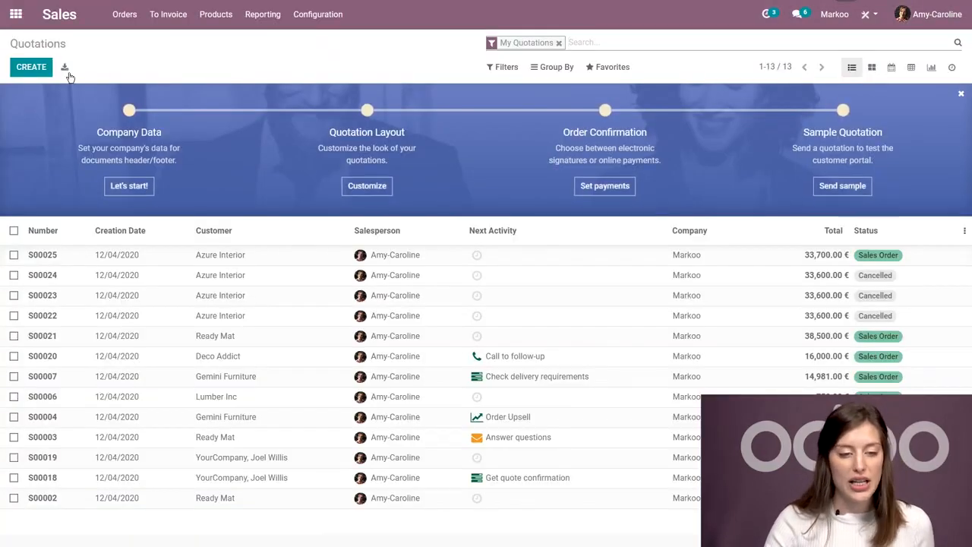
click(31, 67)
click(182, 213)
click(169, 225)
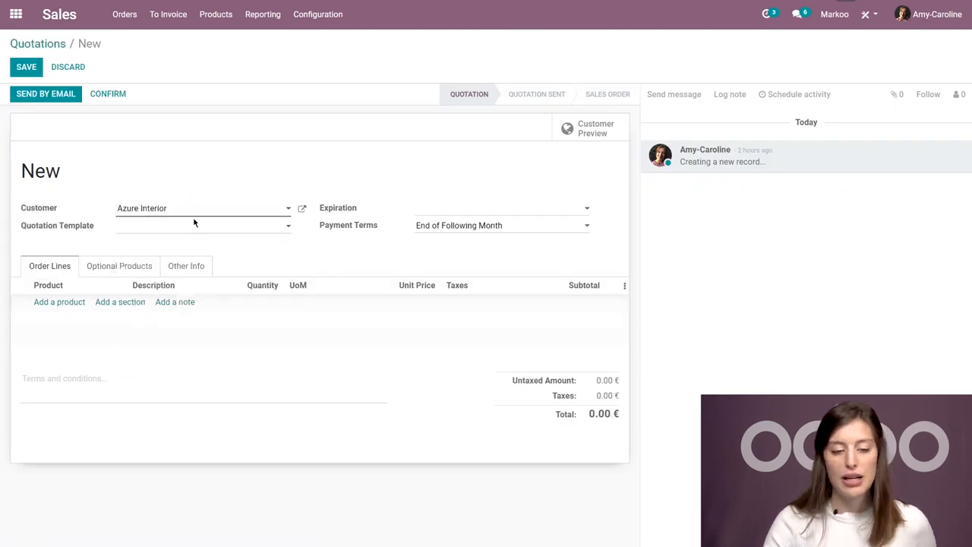
Step: Add a Digital Strategist order line to the quotation with the description "Analysis" and a quantity of 5 Days
click(67, 303)
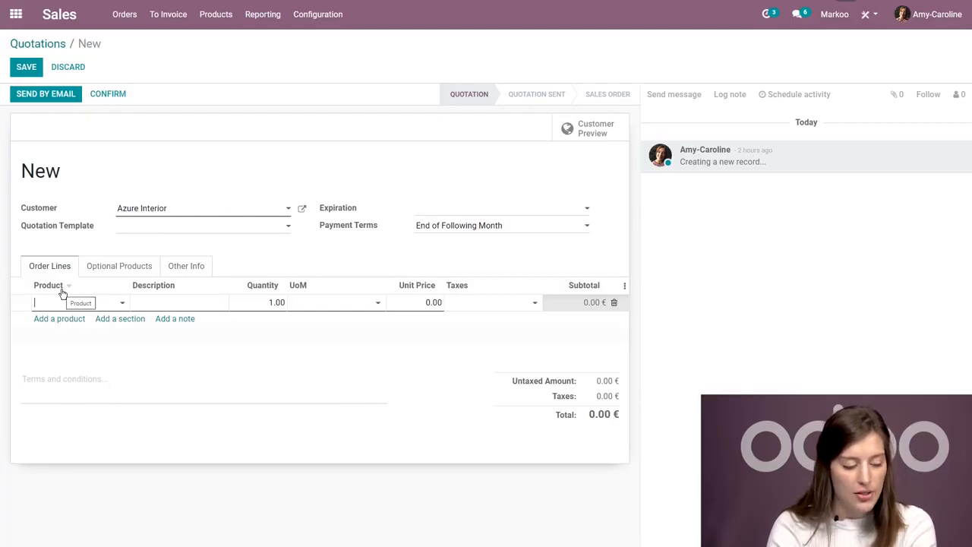
text(di)
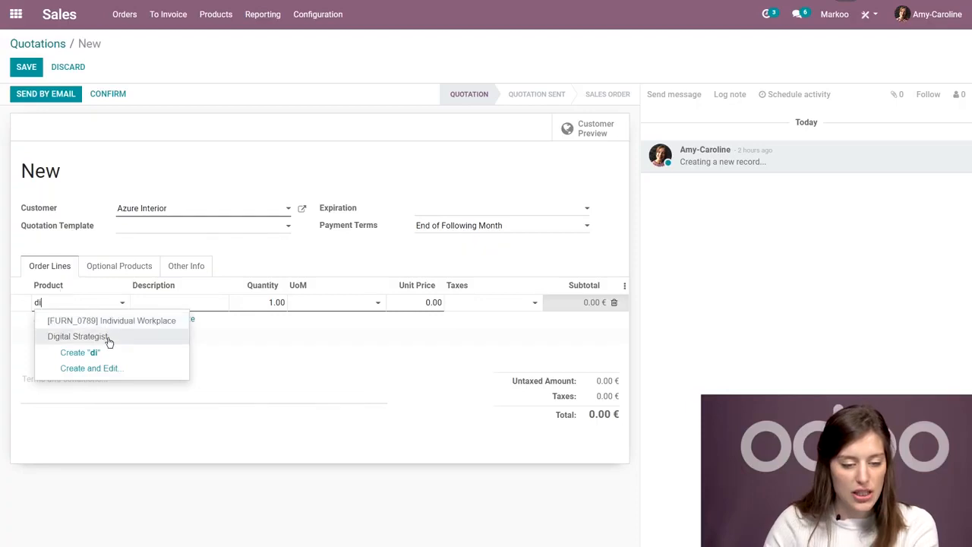
click(108, 342)
click(190, 300)
text(Ana)
text(lt)
text(ysis)
click(258, 304)
text(5)
click(319, 305)
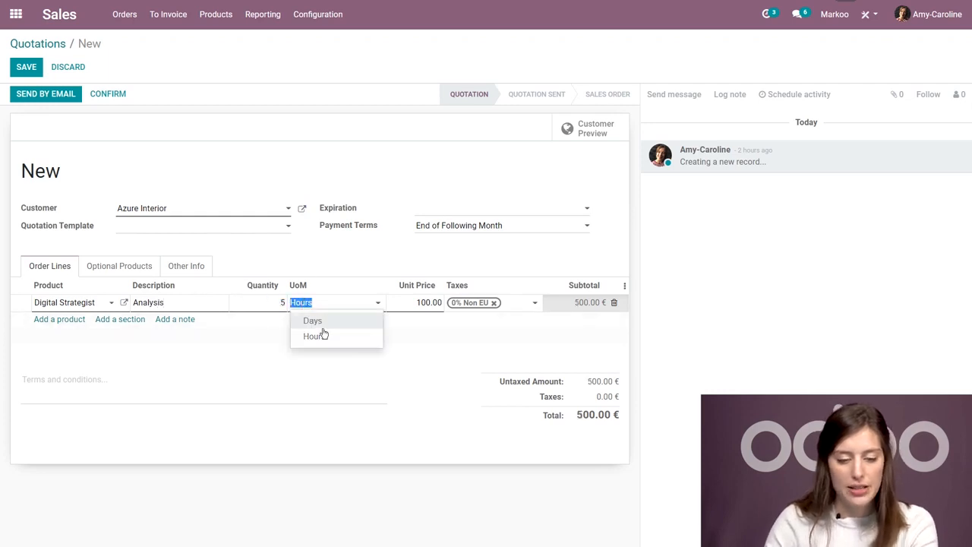
click(311, 321)
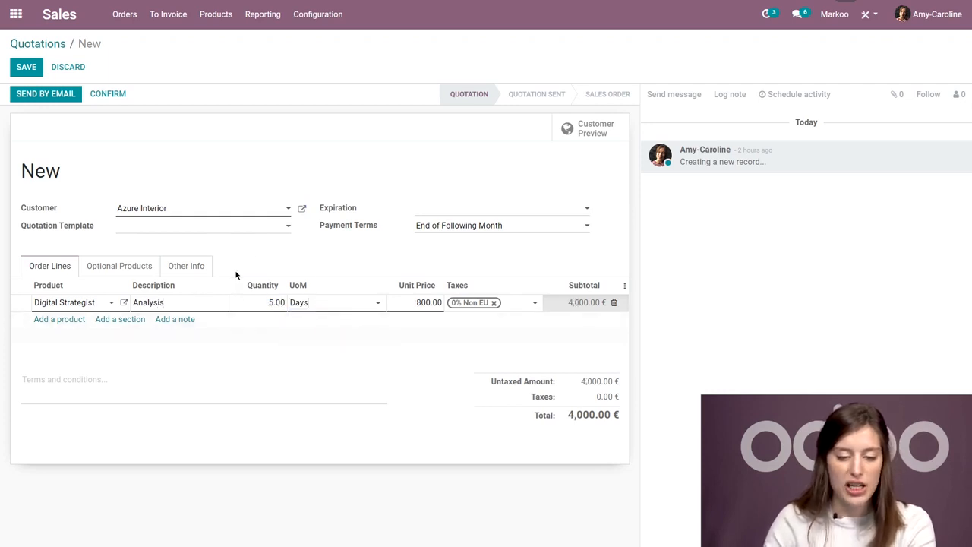
Step: Add a second Digital Strategist order line with the description "Planning" and a quantity of 5 Days
click(65, 321)
text(dig)
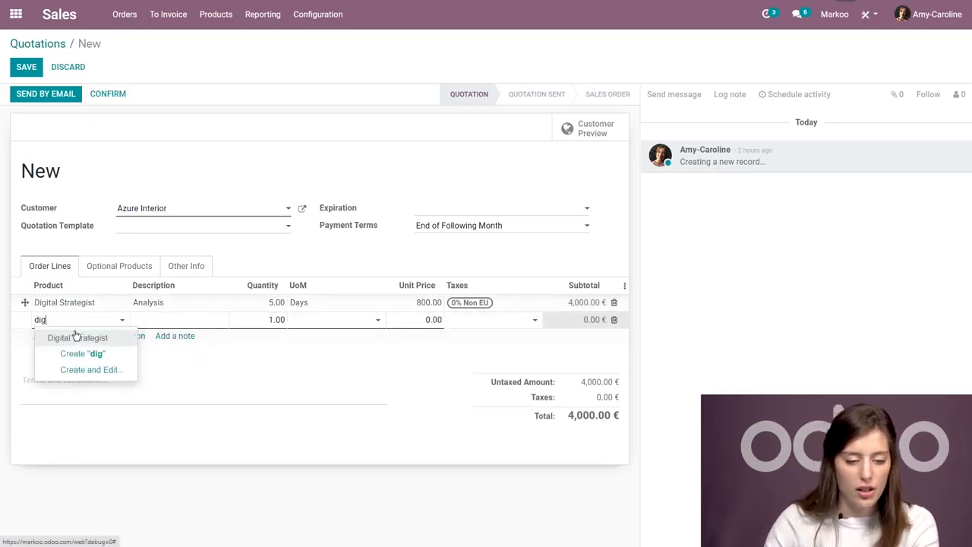
click(76, 337)
triple_click(190, 320)
text(Planning)
double_click(273, 320)
text(5)
double_click(318, 326)
click(314, 335)
Step: Add a Growth Marketer order line with the description "Soft launch and launch" and a quantity of 16 Days
click(45, 346)
click(47, 344)
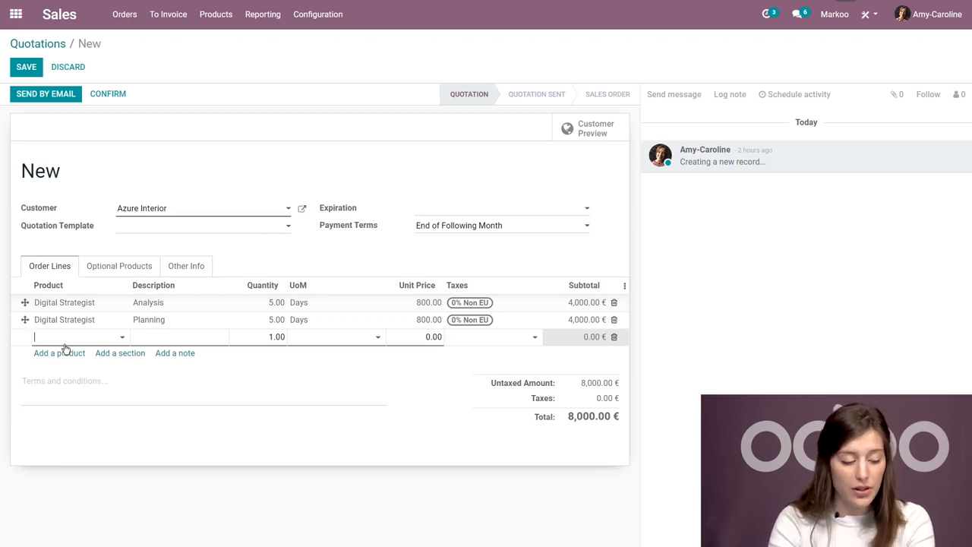
text(gr)
click(84, 353)
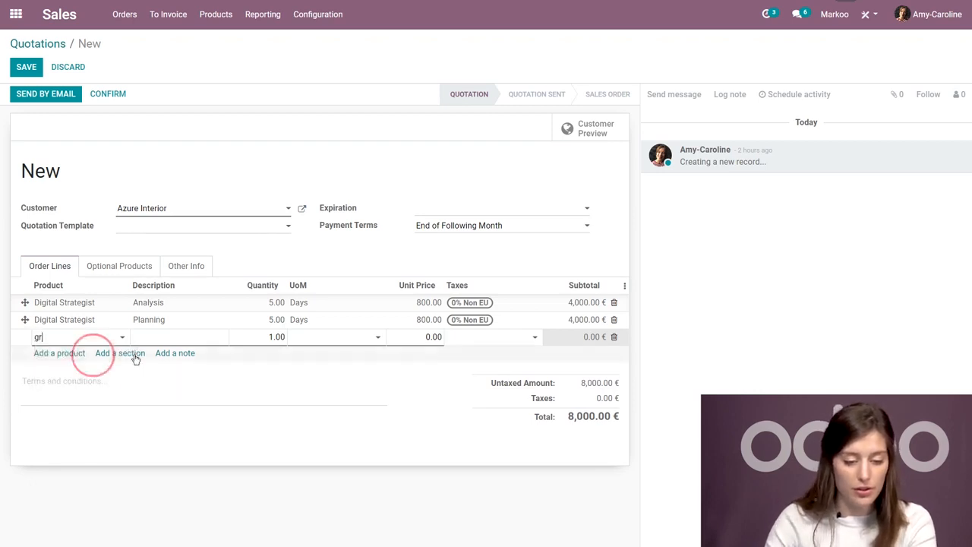
triple_click(171, 339)
key(BackSpace)
text(Sof)
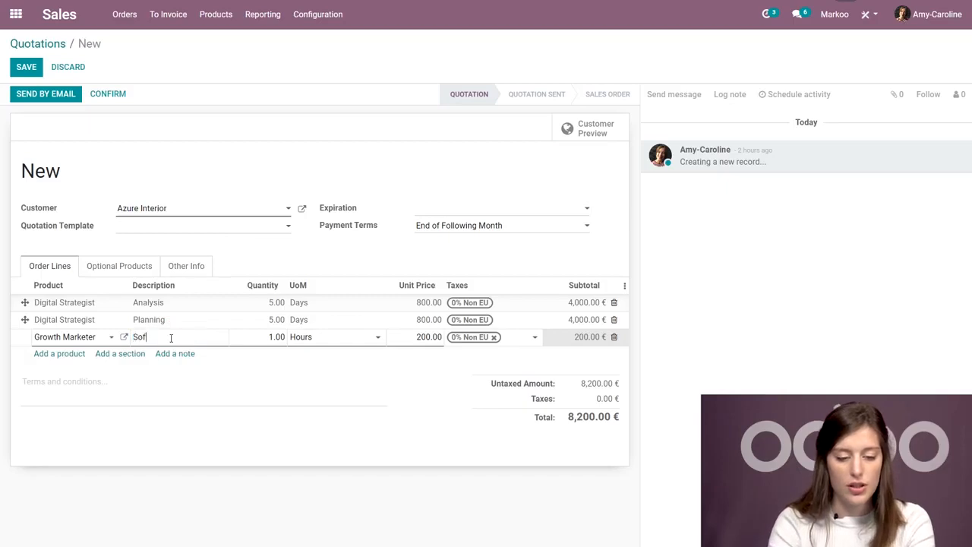
text(t launch)
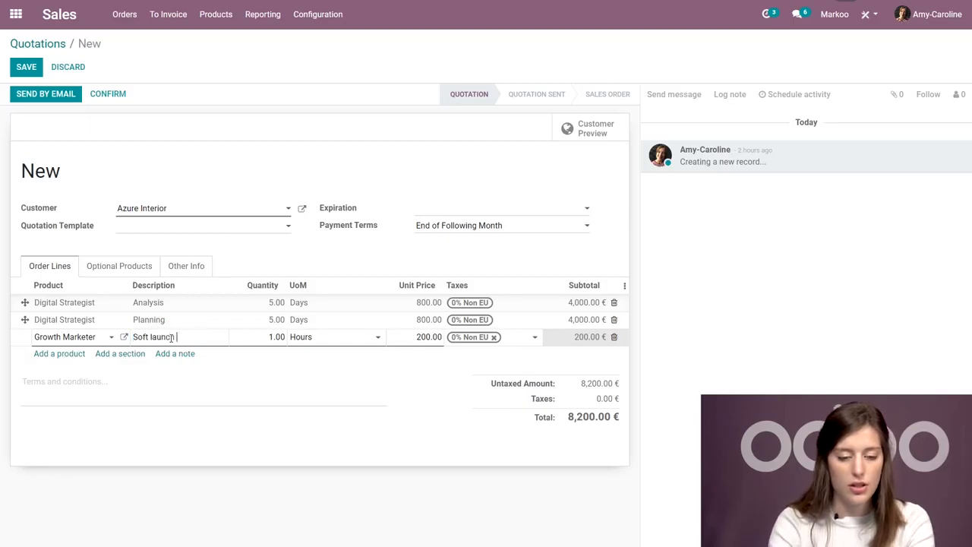
text( and launch)
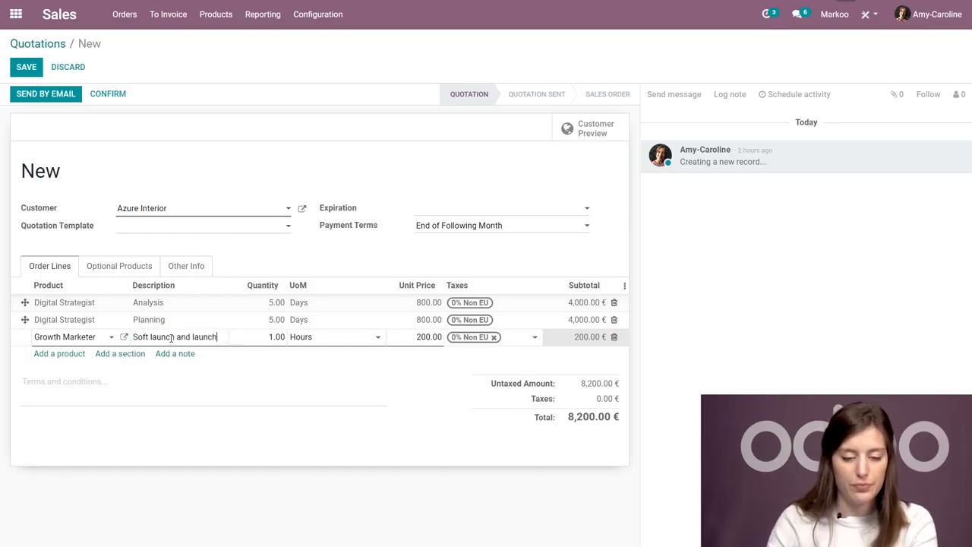
click(263, 334)
text(16)
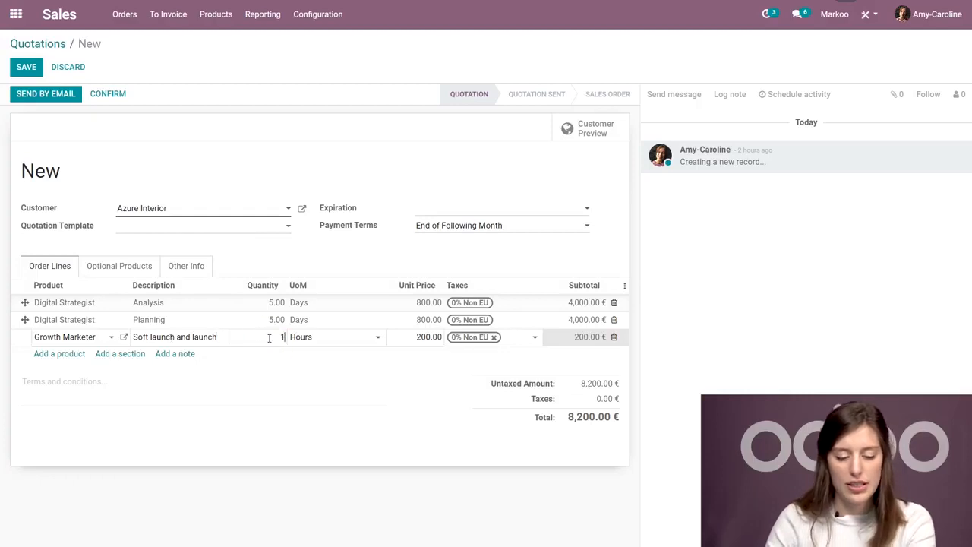
click(327, 342)
click(334, 354)
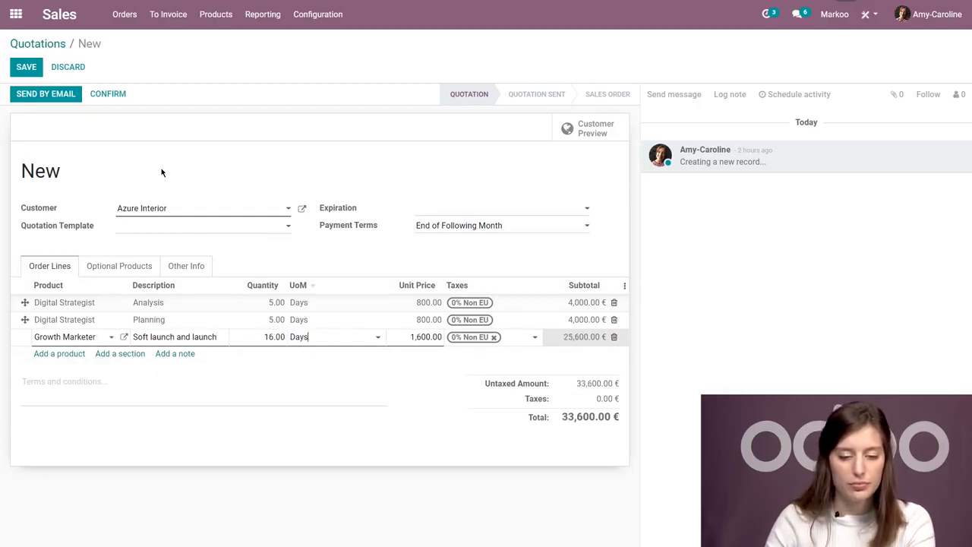
Step: Save the Azure Interior quotation and confirm it as a sales order
click(30, 67)
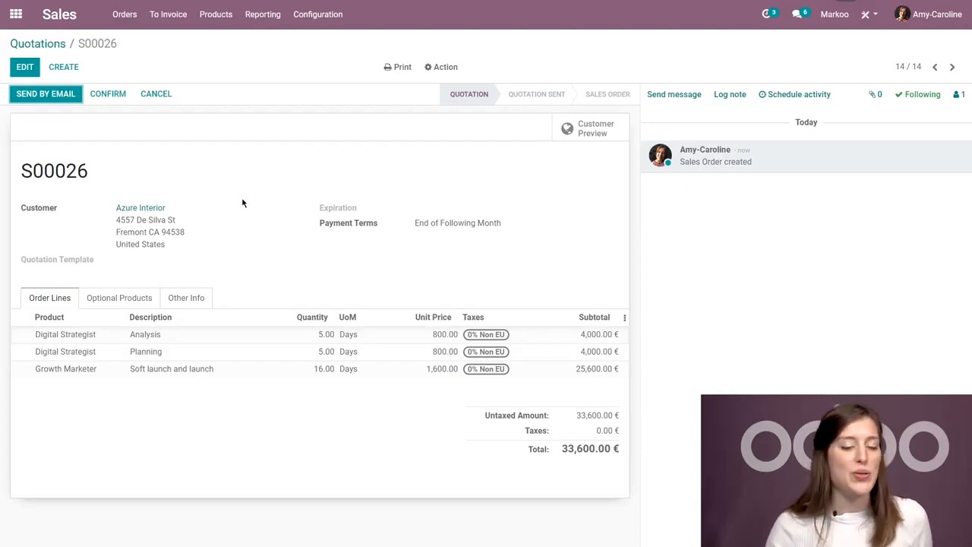
click(110, 95)
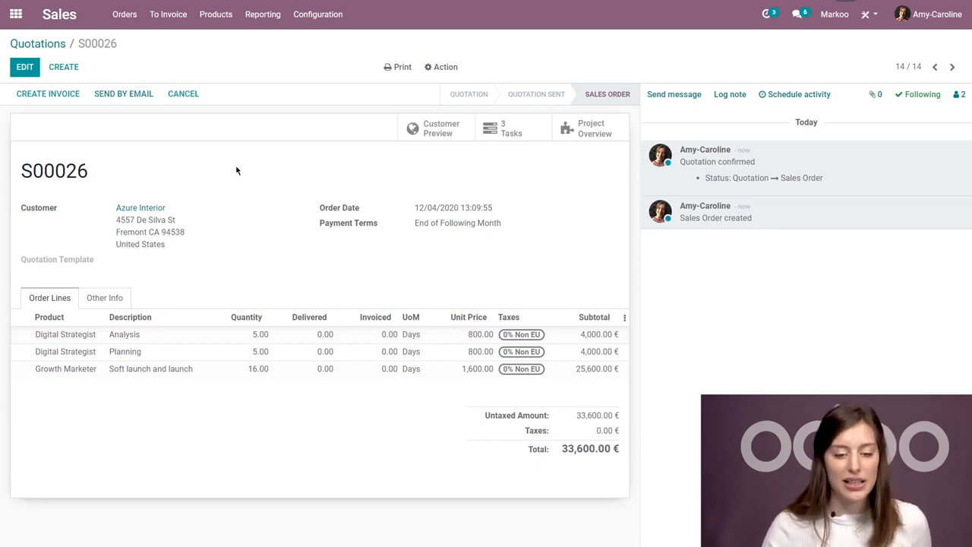
Step: Switch to the Project app and open the task board of the newest Azure Interior project generated by the confirmed sales order
click(16, 14)
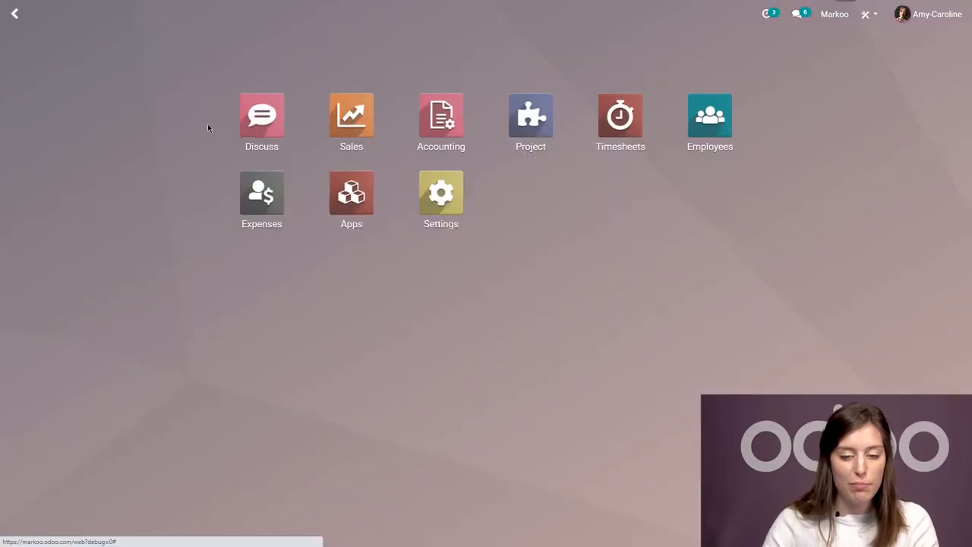
click(545, 167)
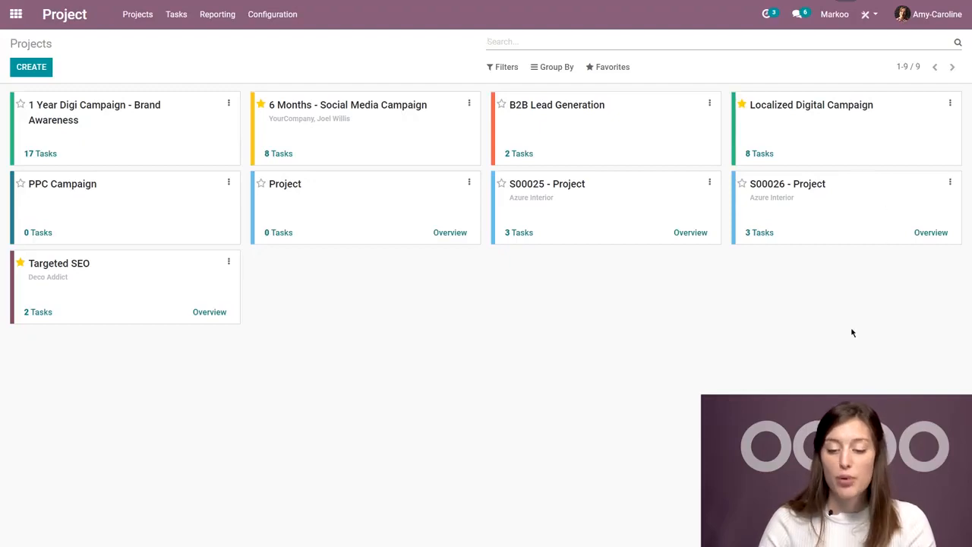
click(795, 222)
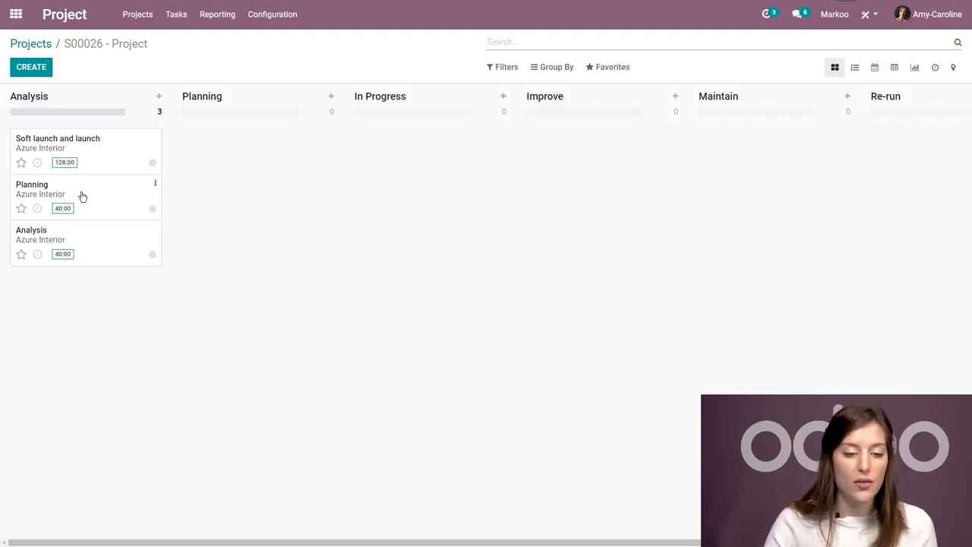
Step: Assign the Soft launch and launch task to a team member and save the task
click(83, 156)
click(33, 70)
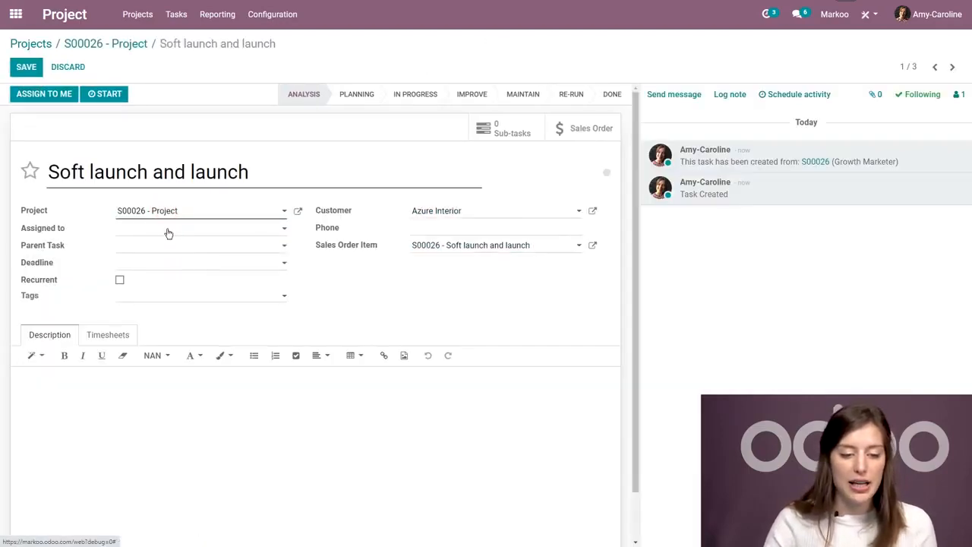
click(169, 234)
click(175, 264)
click(28, 68)
Step: Return to the project's task board, open the Planning task and assign it to a different team member
click(108, 55)
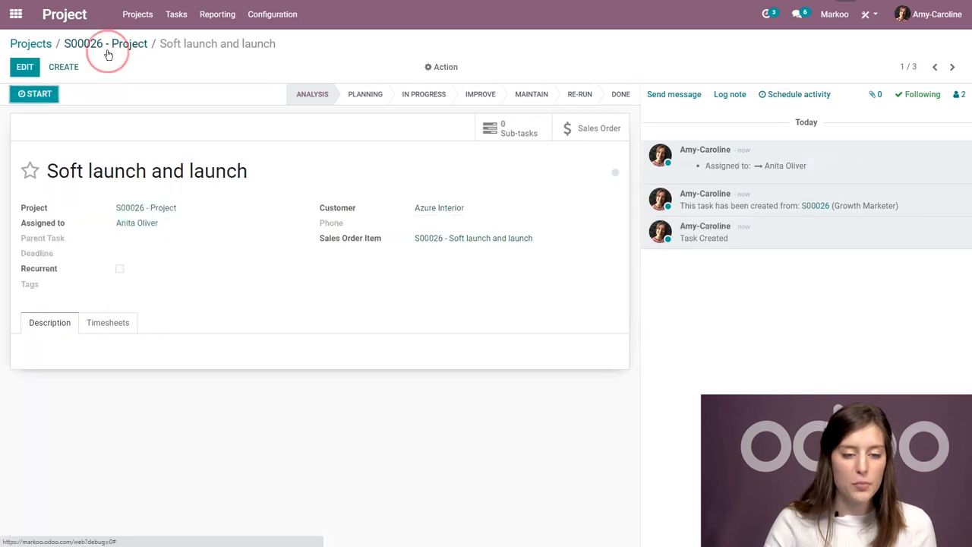
click(102, 206)
click(105, 193)
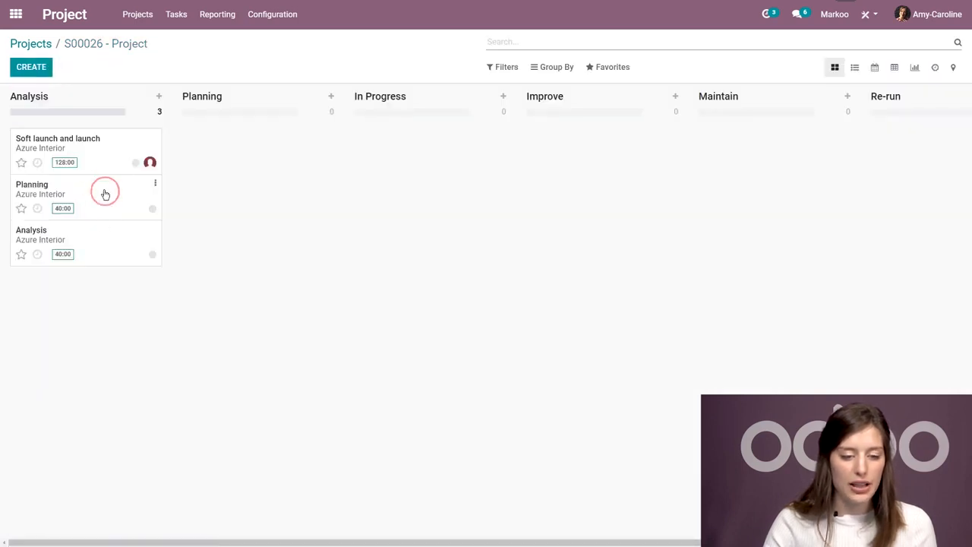
click(26, 67)
click(158, 231)
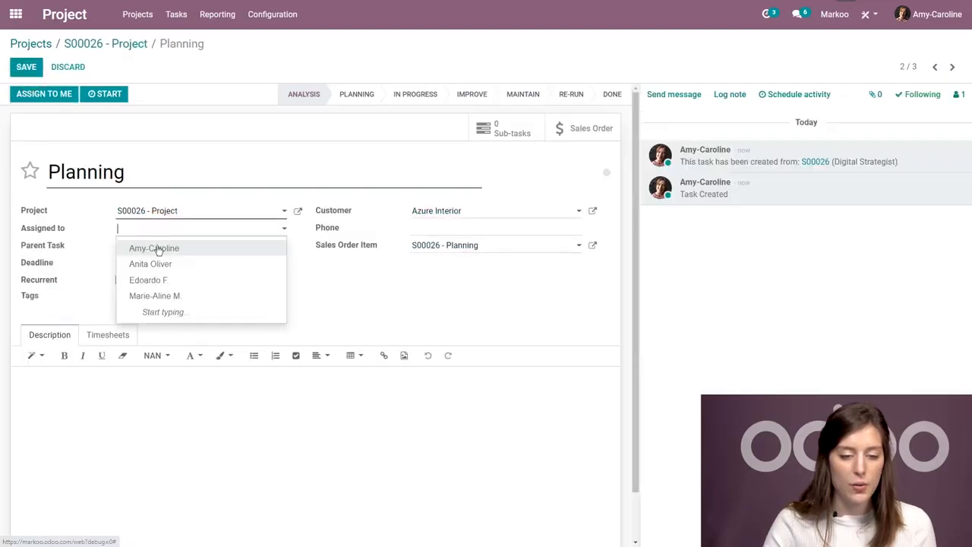
click(159, 280)
Step: Log a 2-hour timesheet entry described "First look" on the Planning task, save it and move the task to the Planning stage
click(133, 332)
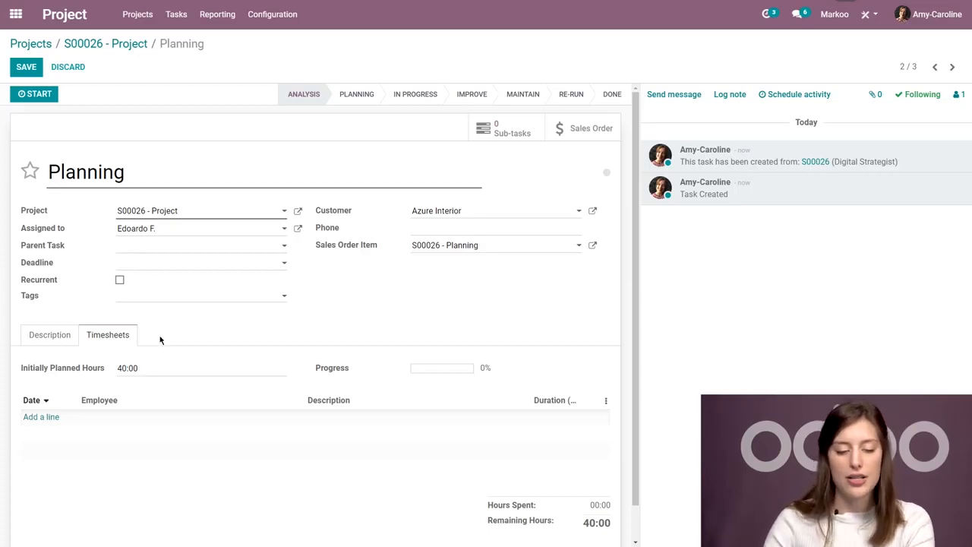
scroll(161, 338, down, 1)
click(41, 380)
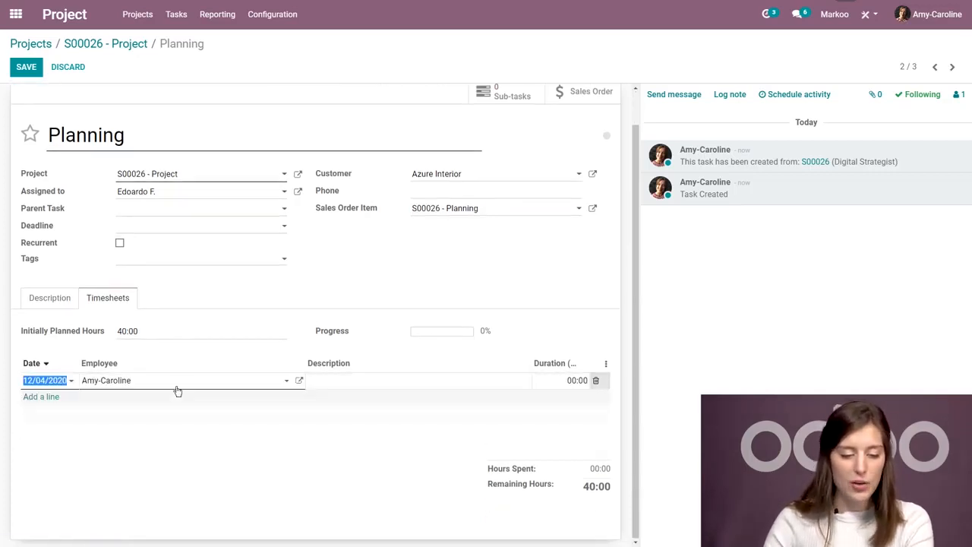
click(348, 379)
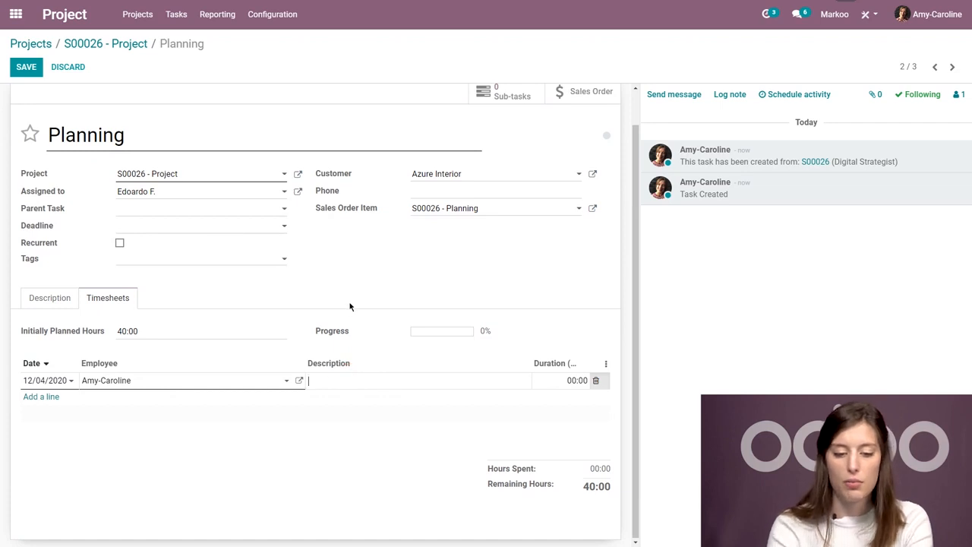
text(First look)
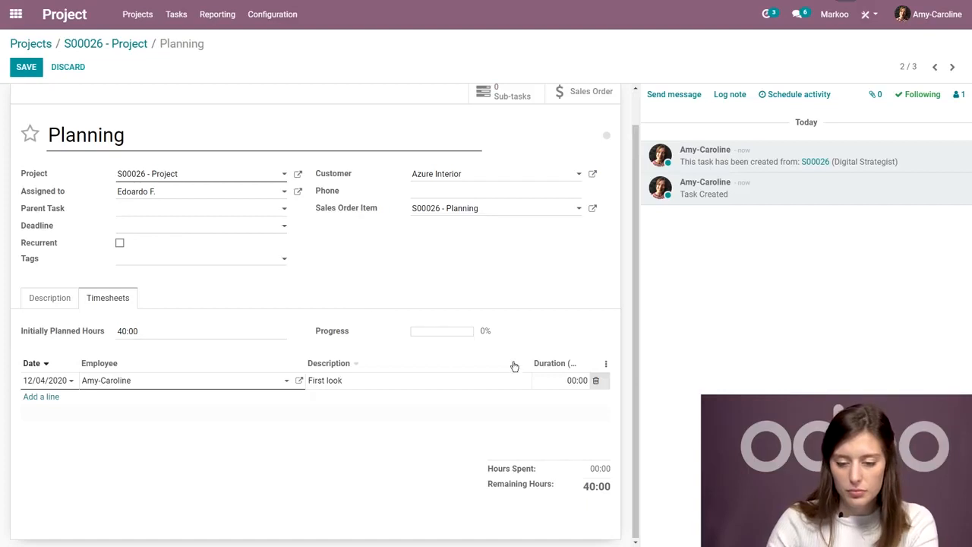
click(560, 380)
text(2)
click(30, 135)
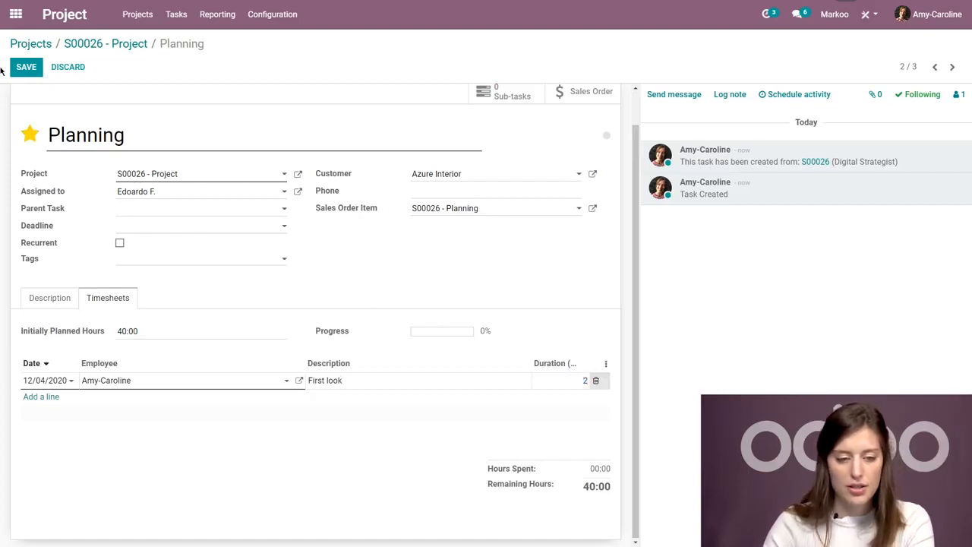
click(25, 67)
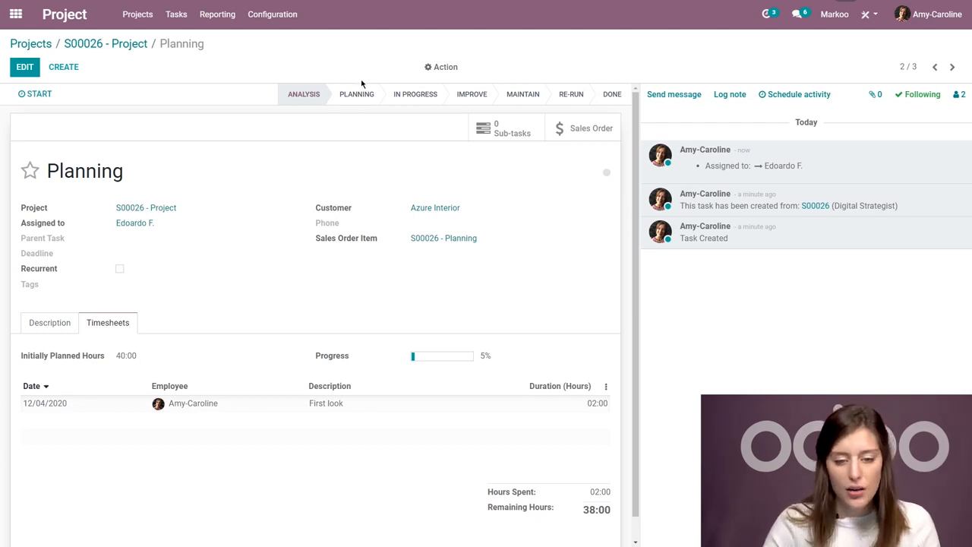
click(364, 101)
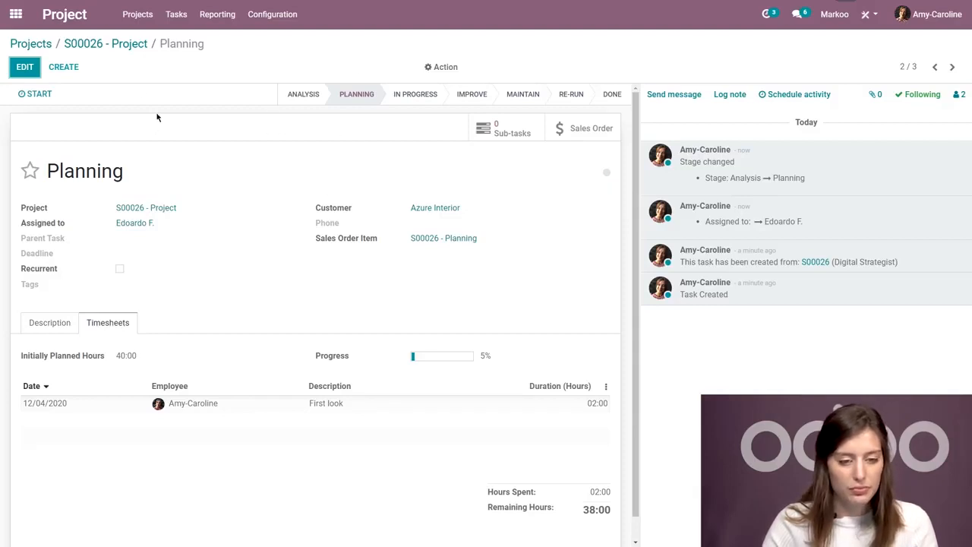
Step: Open the Analysis task from the project's task board and assign it to yourself
click(122, 46)
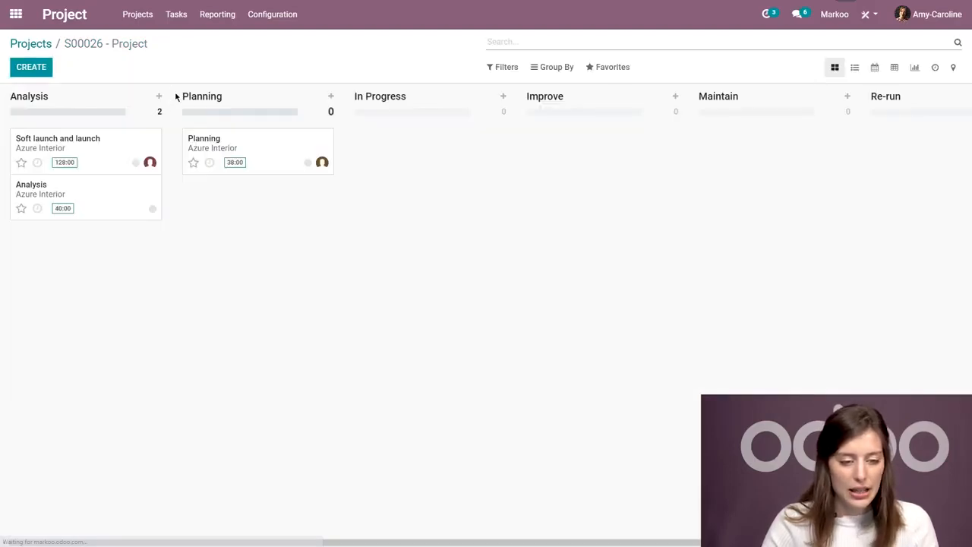
click(103, 201)
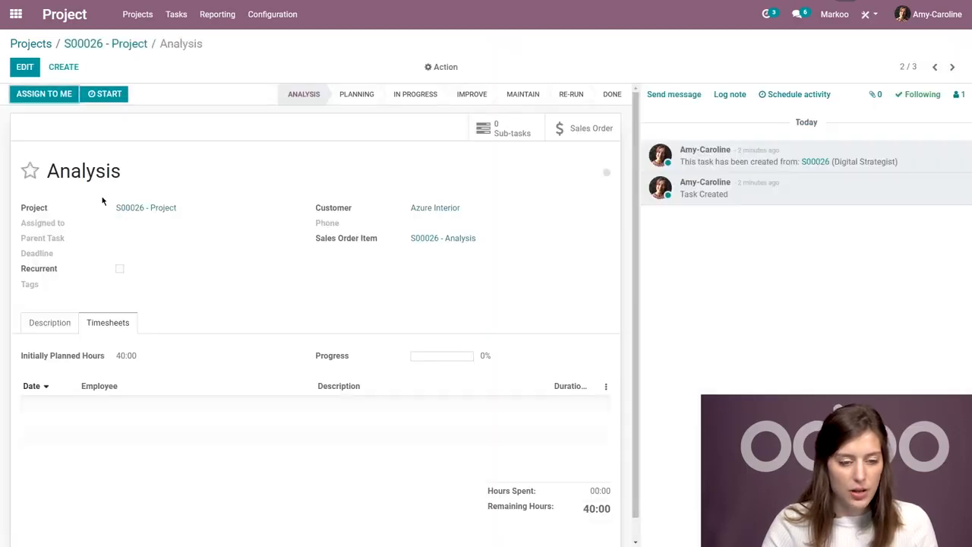
click(46, 97)
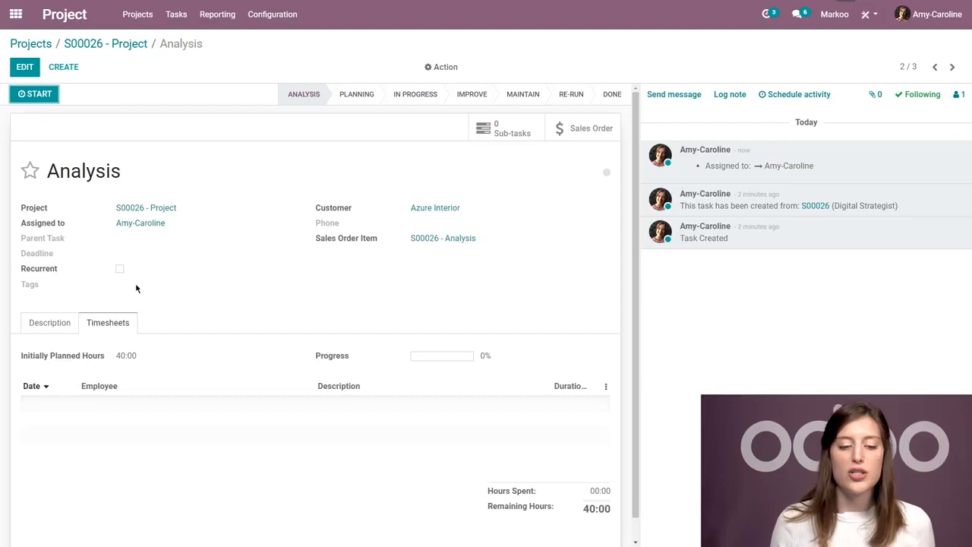
Step: Start and stop the Analysis task's timer, and save the 00:15 time entry with the description "First look"
click(34, 97)
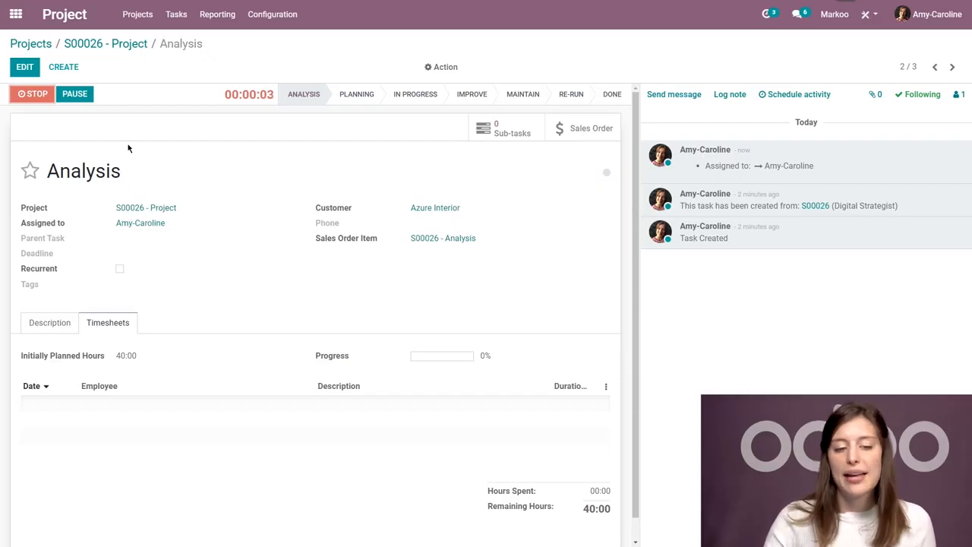
click(40, 98)
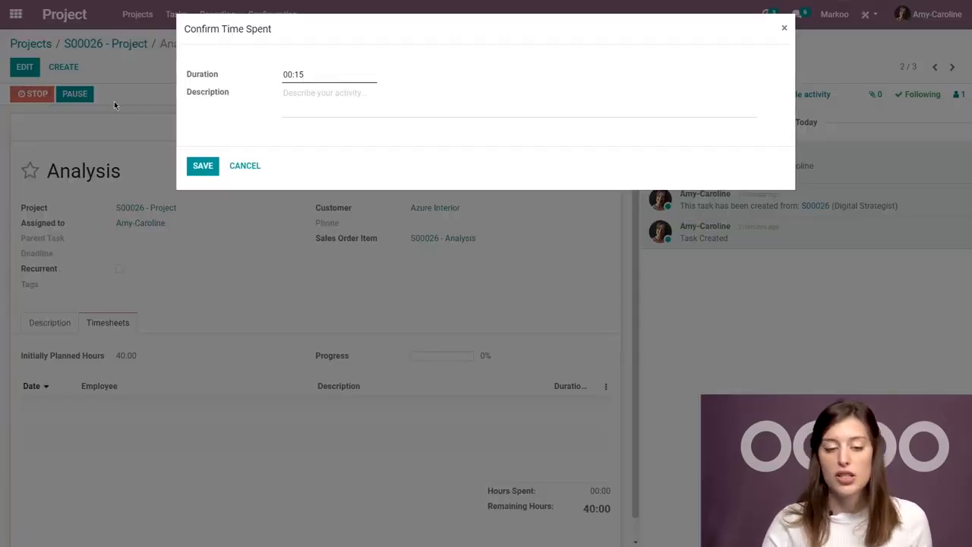
click(331, 96)
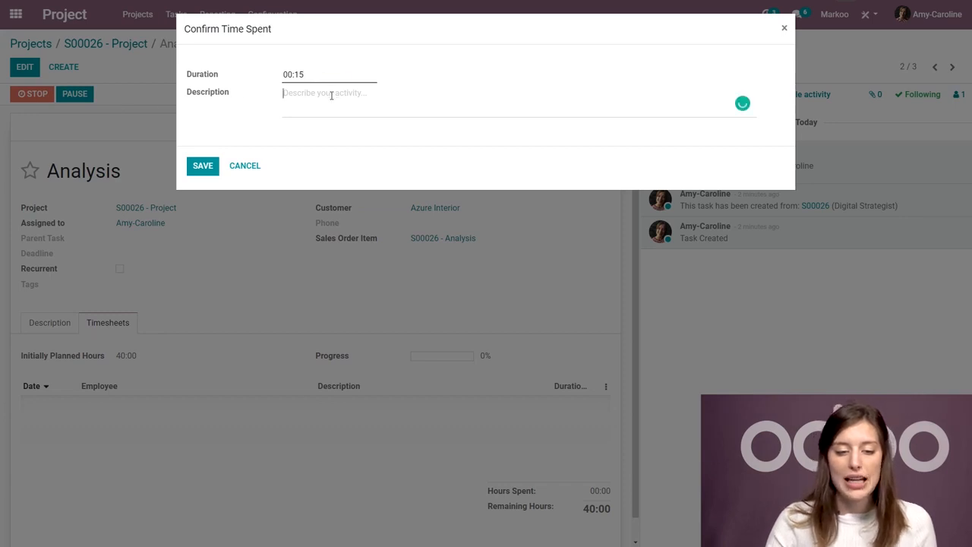
click(335, 74)
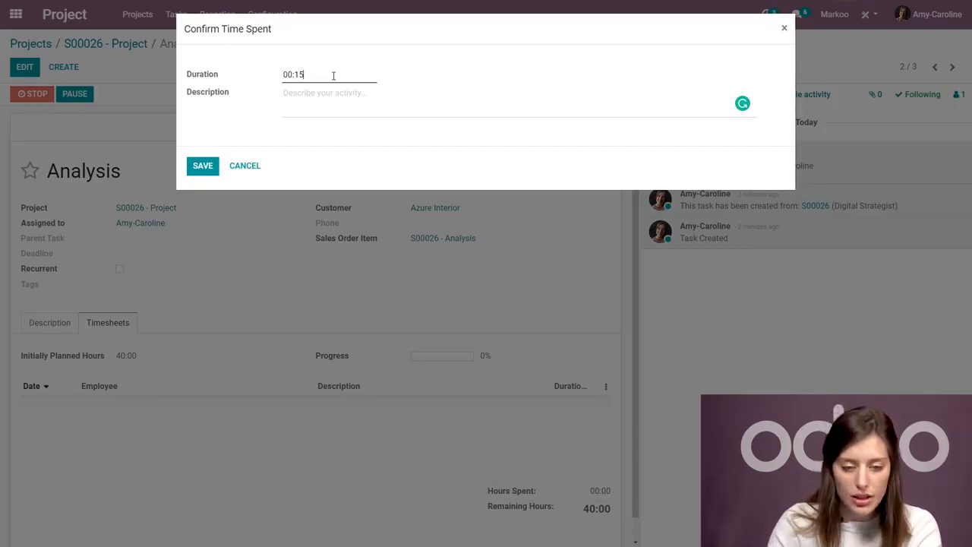
click(373, 100)
text(First look)
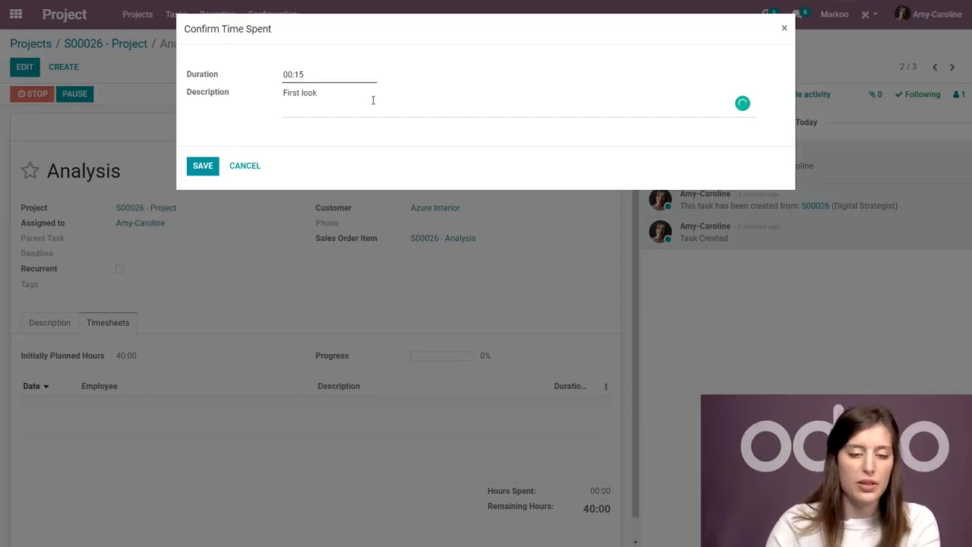
click(206, 167)
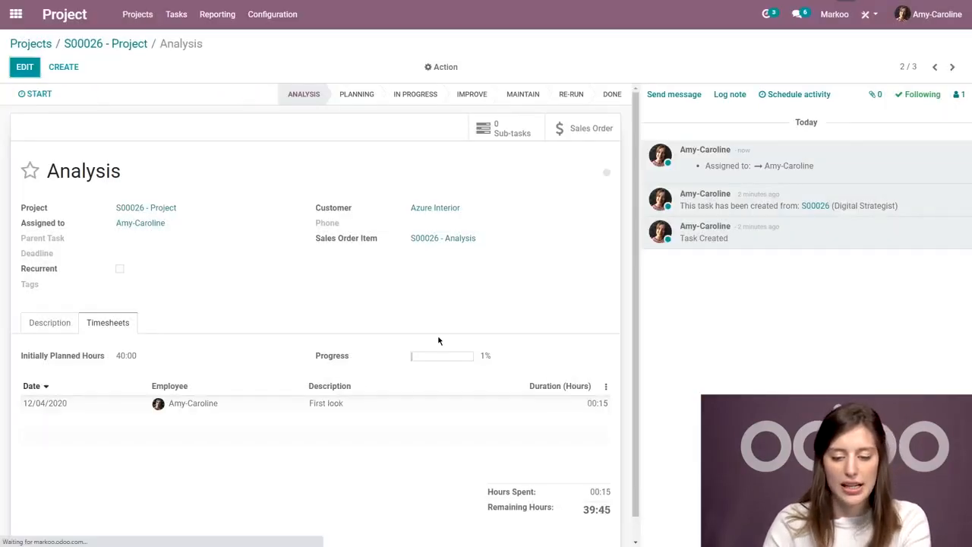
key(alt+a)
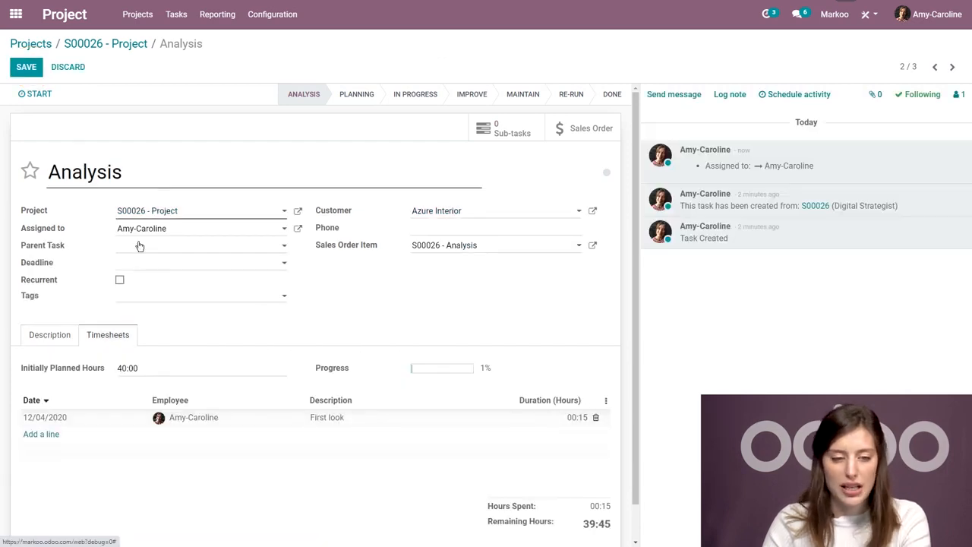
click(26, 67)
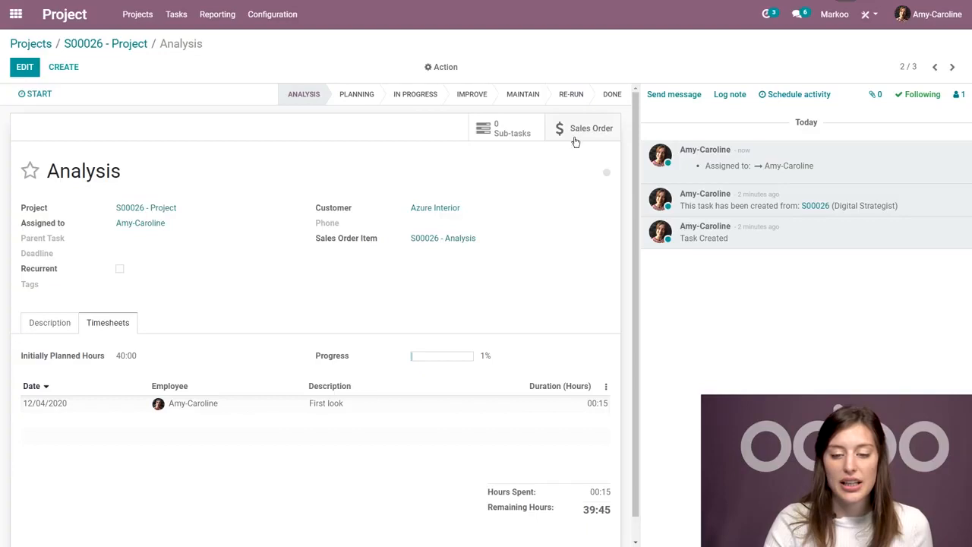
Step: Open the sales order linked to the Analysis task to review the delivered quantities on its lines
click(614, 134)
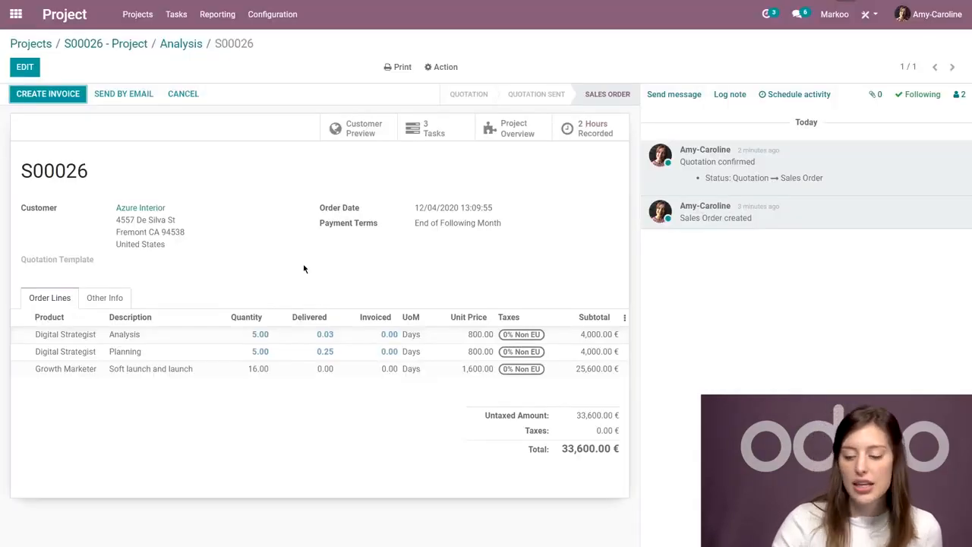
Step: In the Timesheets app, log 1 hour on Monday, Nov 30 and 2 hours on Tuesday, Dec 1 for B2B Lead Generation's Customer Care (Prepaid Hours)
click(15, 13)
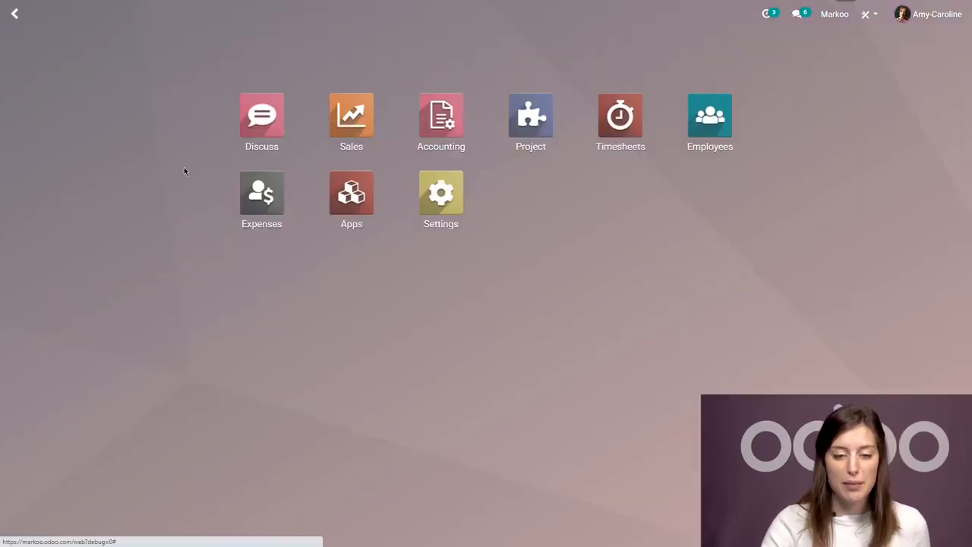
click(620, 129)
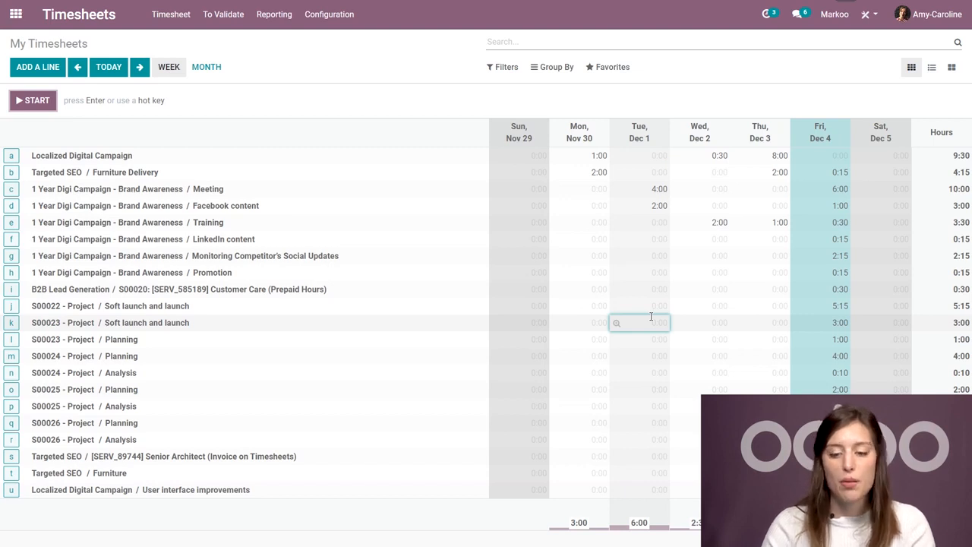
click(582, 290)
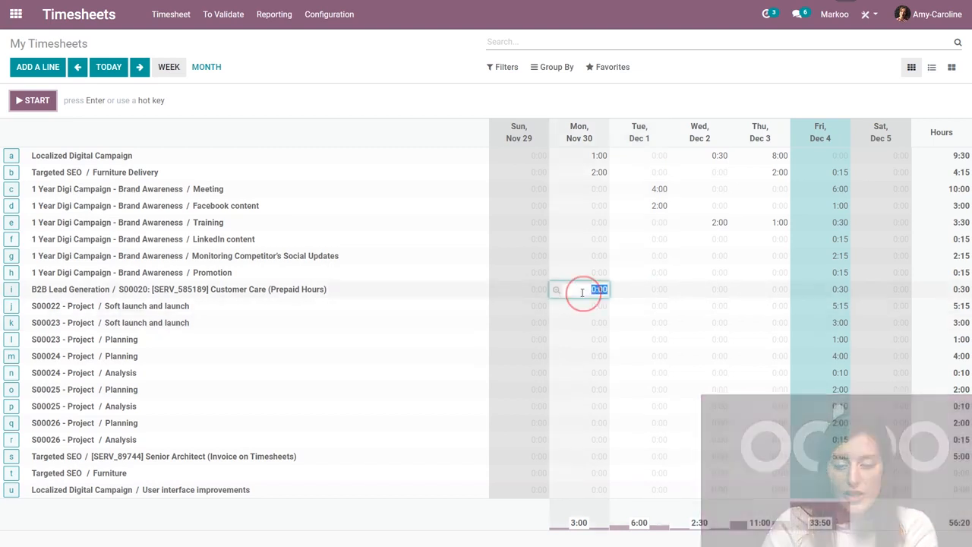
text(1)
click(636, 290)
text(2)
Step: Log 3 hours on Wednesday, Dec 2 for the first Soft launch and launch task in the weekly timesheet
click(695, 306)
text(3)
click(781, 307)
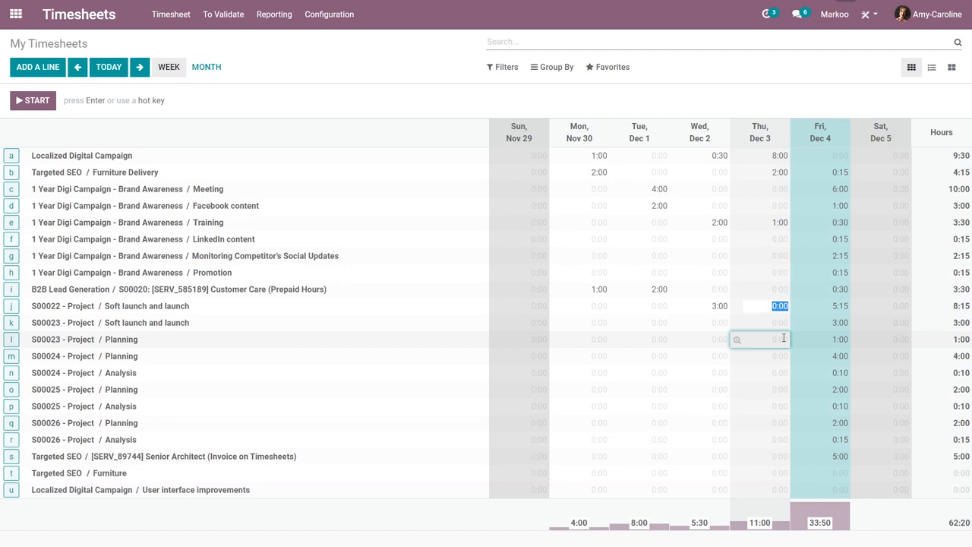
click(451, 93)
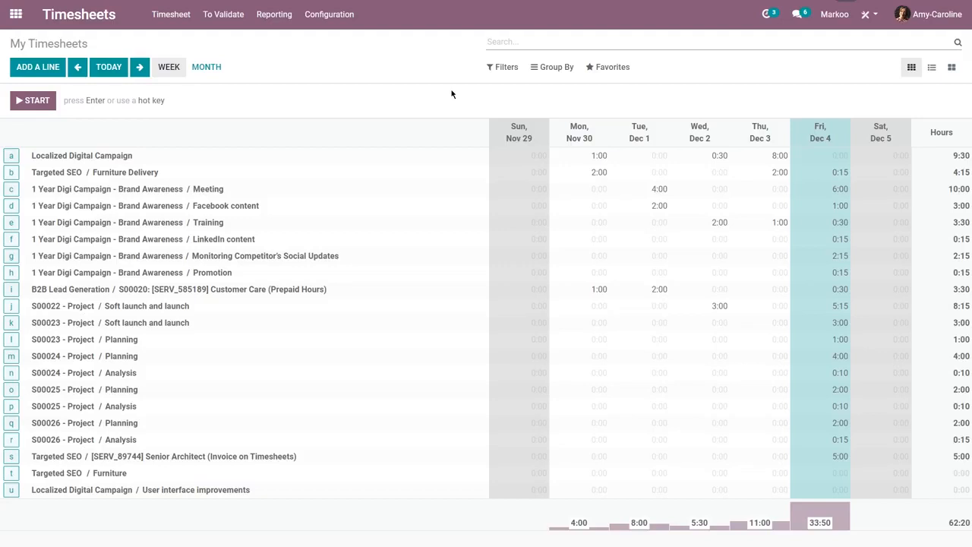
Step: Run the timer for the Planning task on row o with the description "Call" and stop it to record the time
key(o)
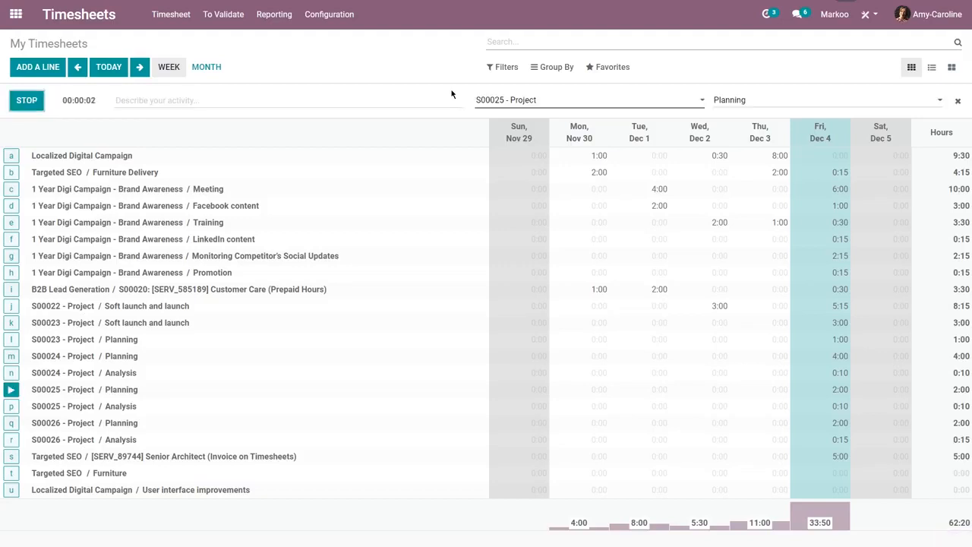
click(272, 102)
text(Call)
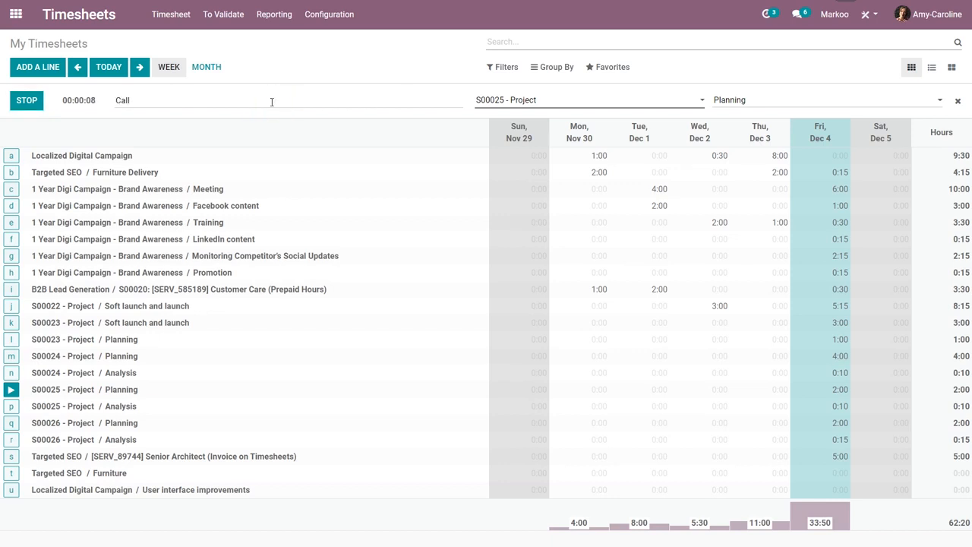
key(Return)
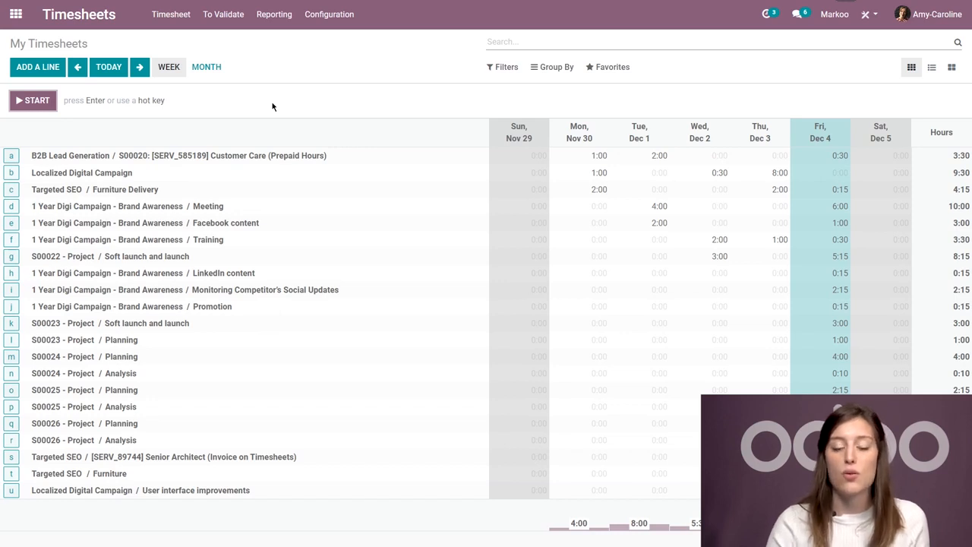
Step: Run the timer for Targeted SEO's Furniture task with the description "call" and stop it to record the time
key(Return)
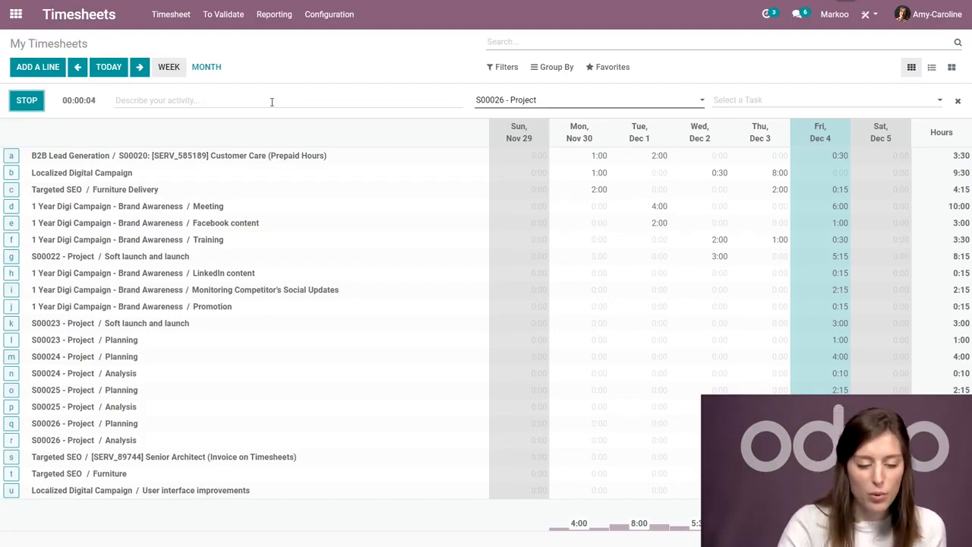
key(t)
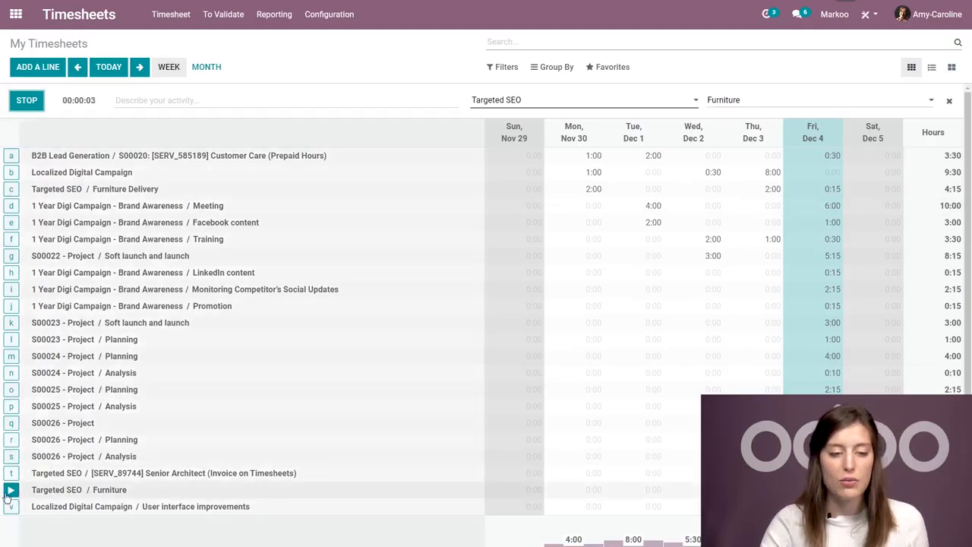
click(240, 99)
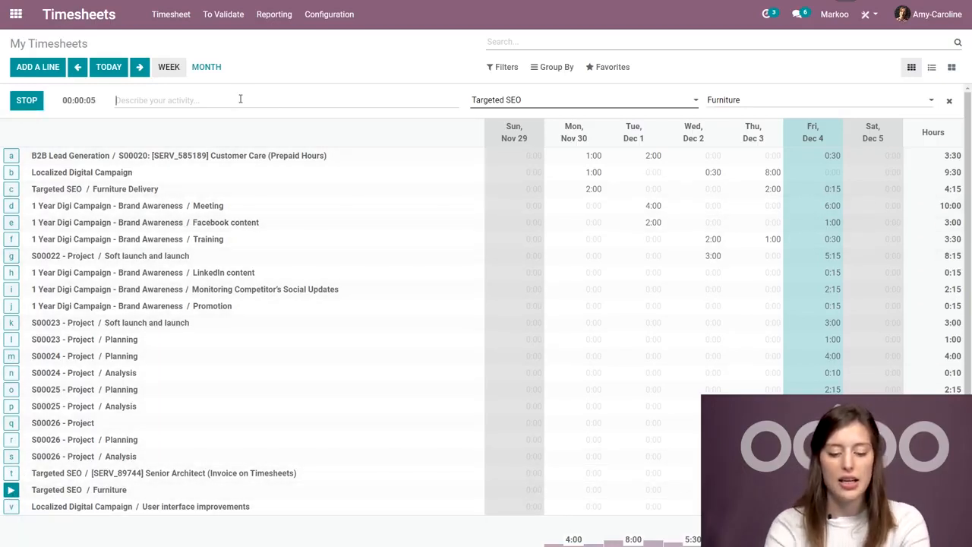
text(call)
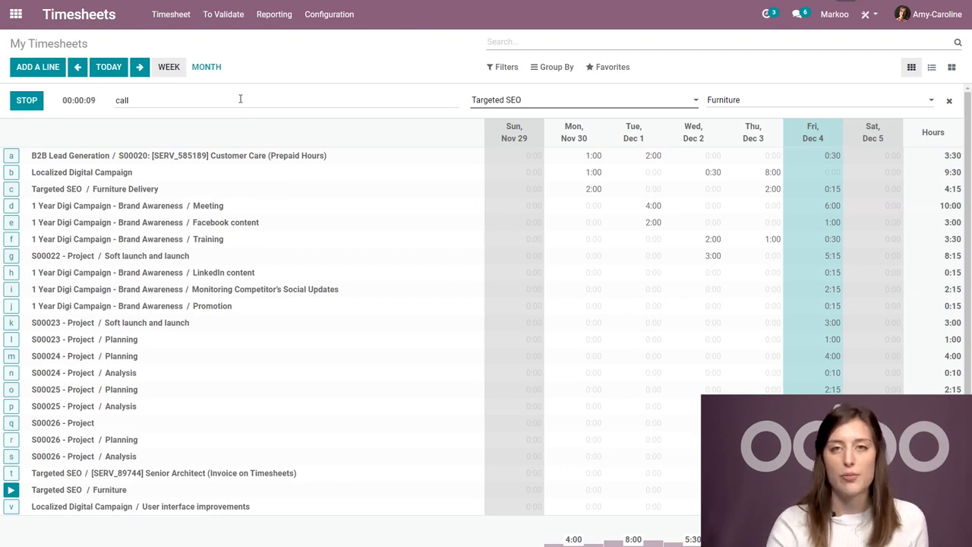
key(Return)
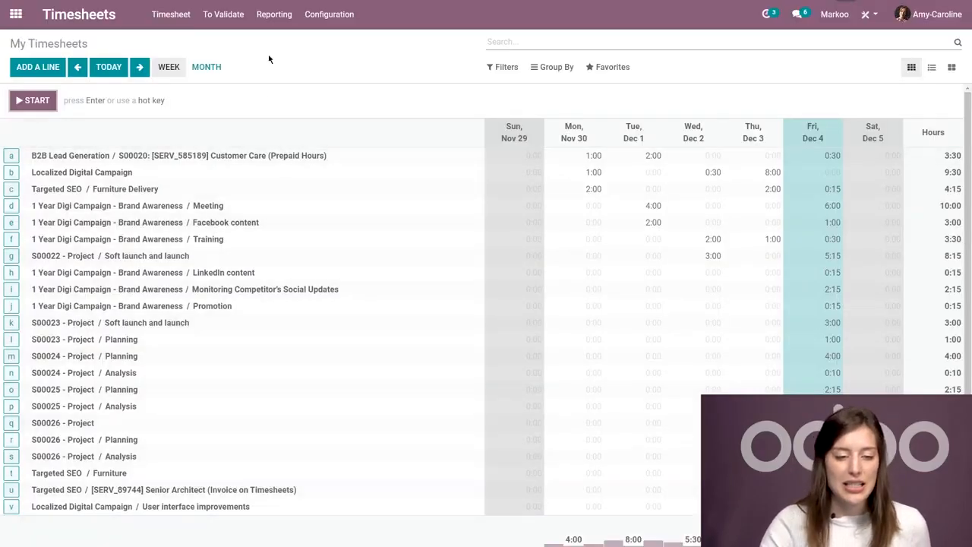
Step: In the Expenses app, search for "gkug" and create an expense from the first sample receipt
click(16, 14)
click(258, 232)
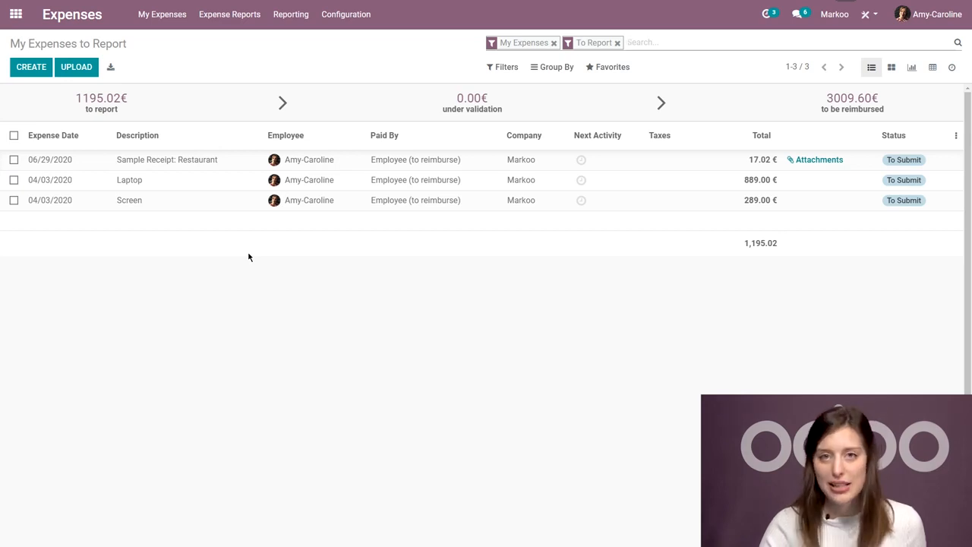
text(gkug)
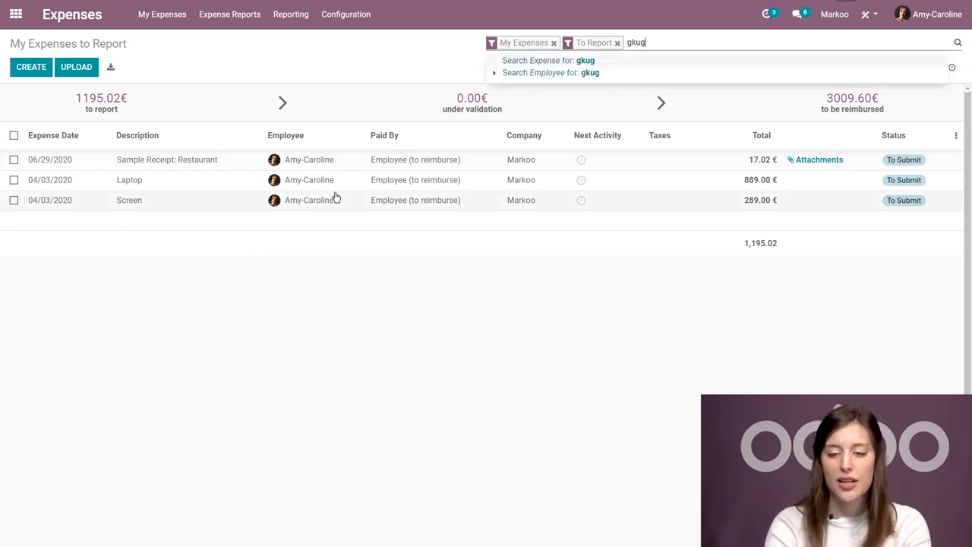
key(Return)
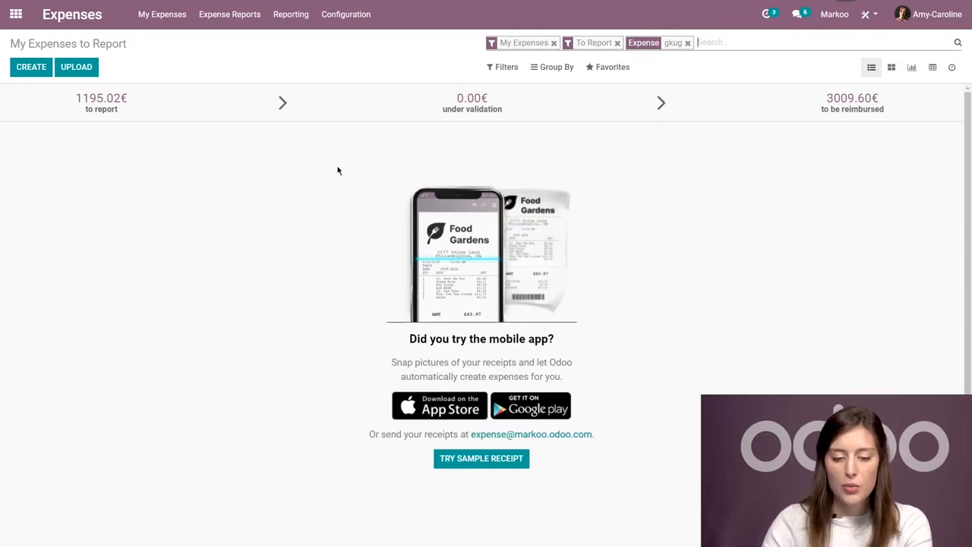
click(468, 463)
click(259, 166)
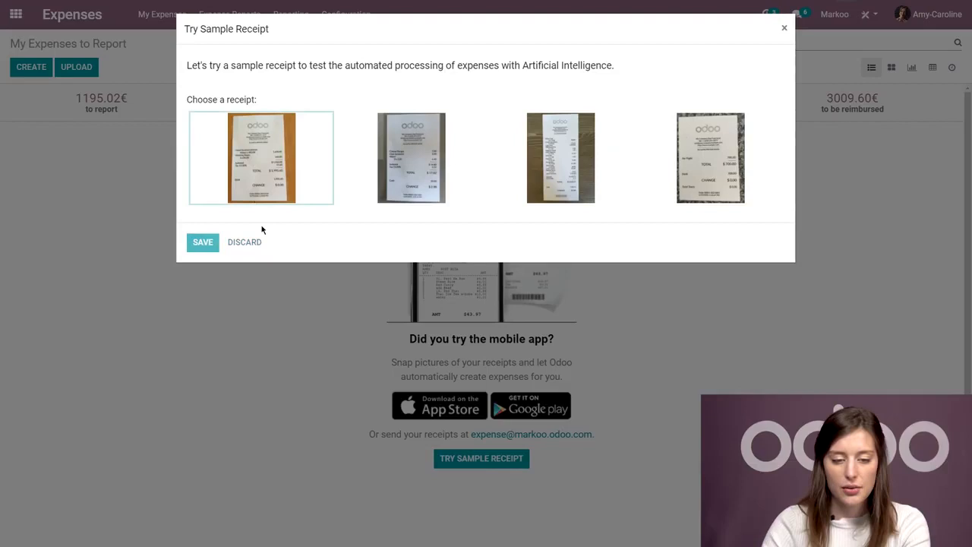
click(206, 245)
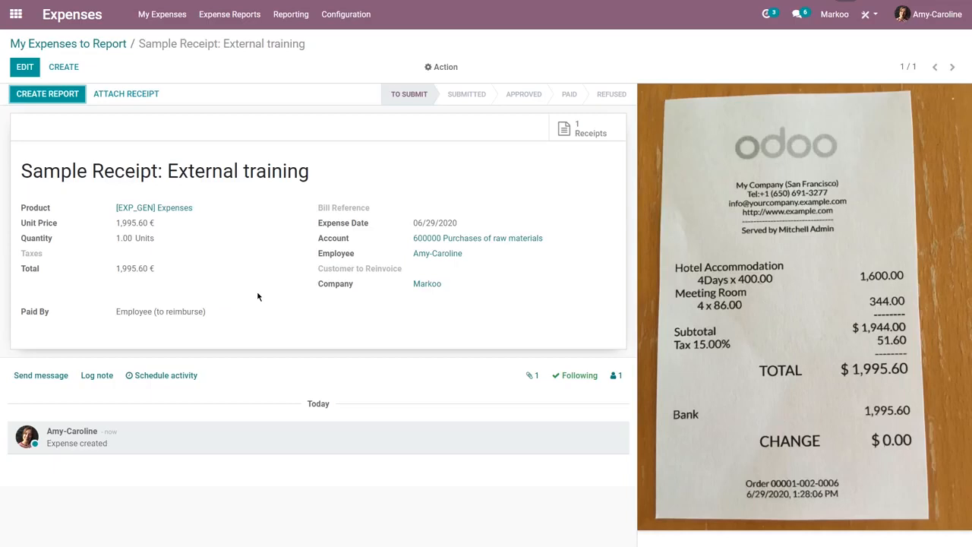
Step: Start a new expense with the description "Transportation"
click(64, 66)
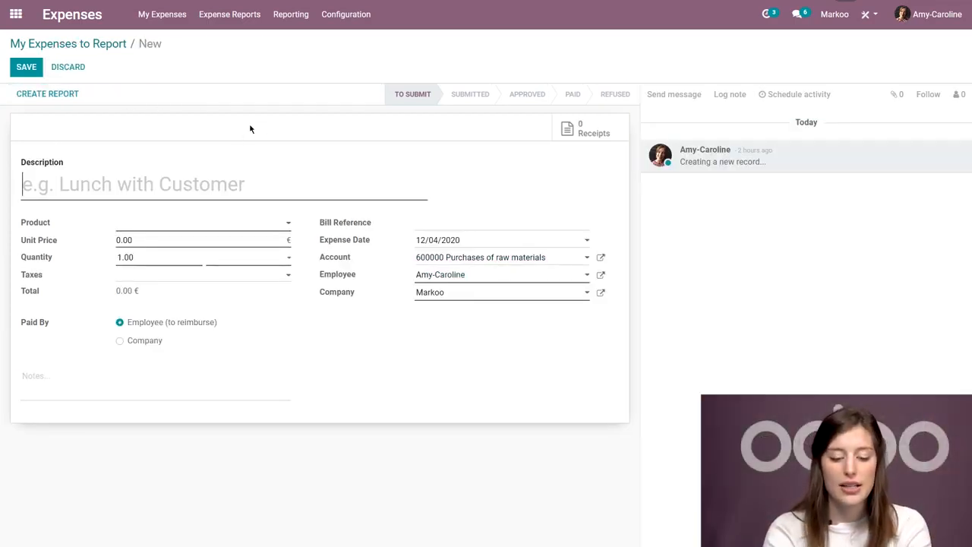
text(Tra)
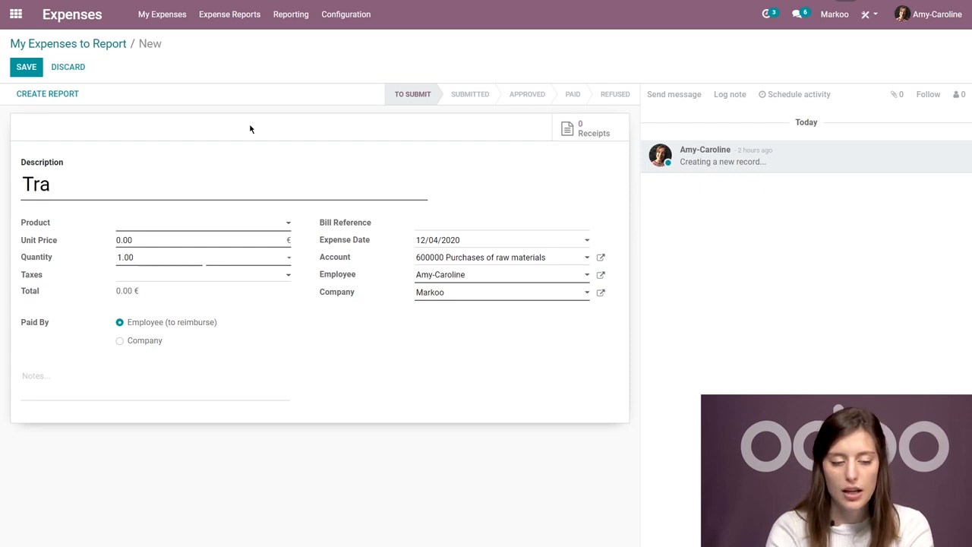
text(nsportaion)
key(BackSpace)
key(BackSpace)
key(BackSpace)
key(BackSpace)
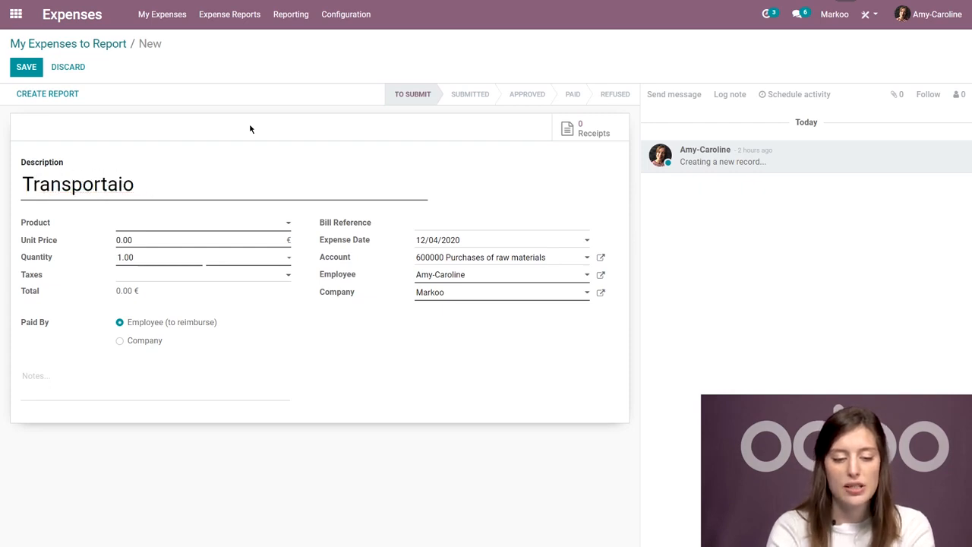
text(ion)
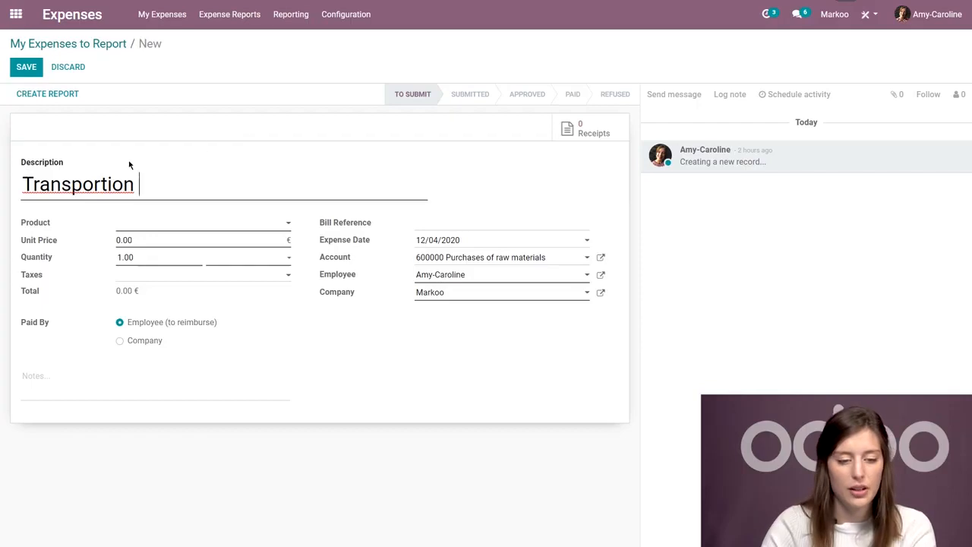
right_click(65, 181)
click(118, 184)
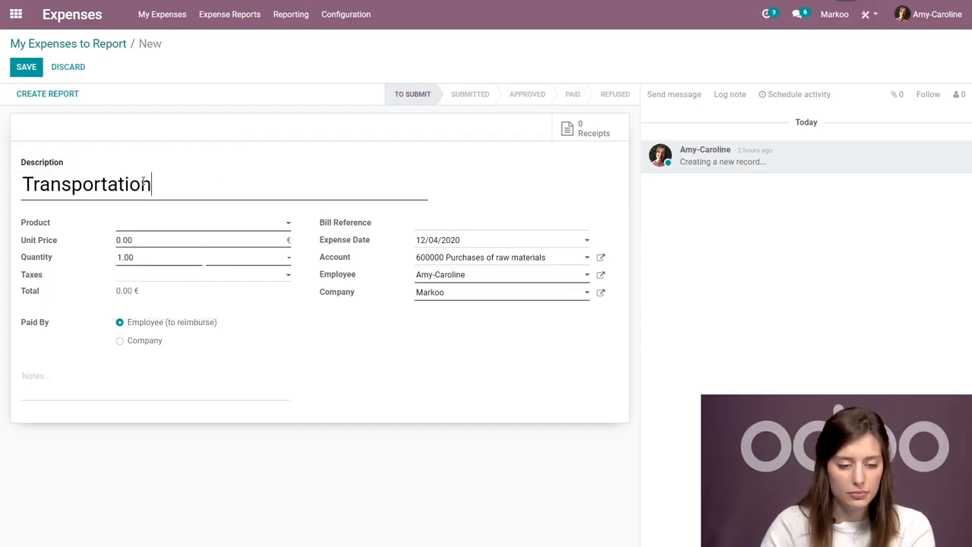
Step: Set the expense's product to [TRANSPO_EX] Transportation and its customer to reinvoice to the newest Azure Interior sales order
click(189, 225)
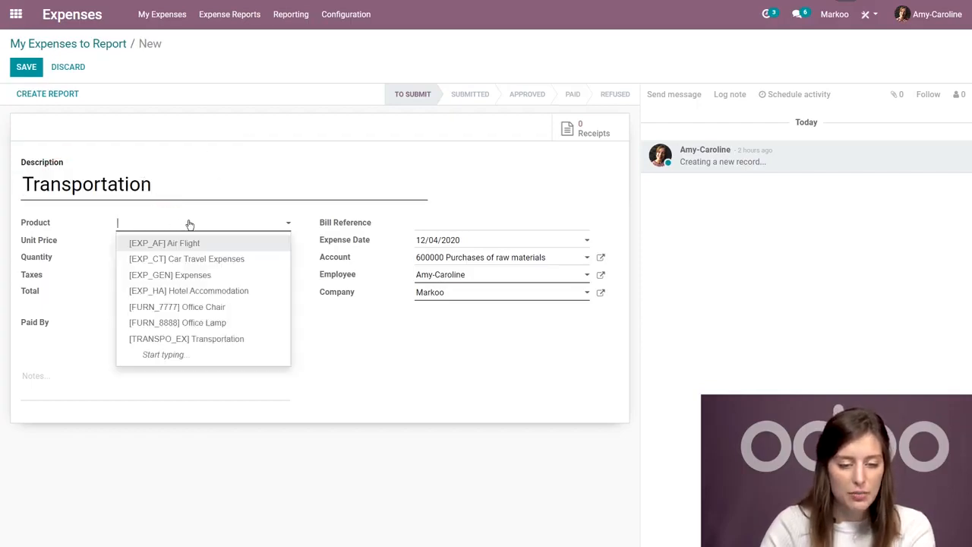
click(236, 339)
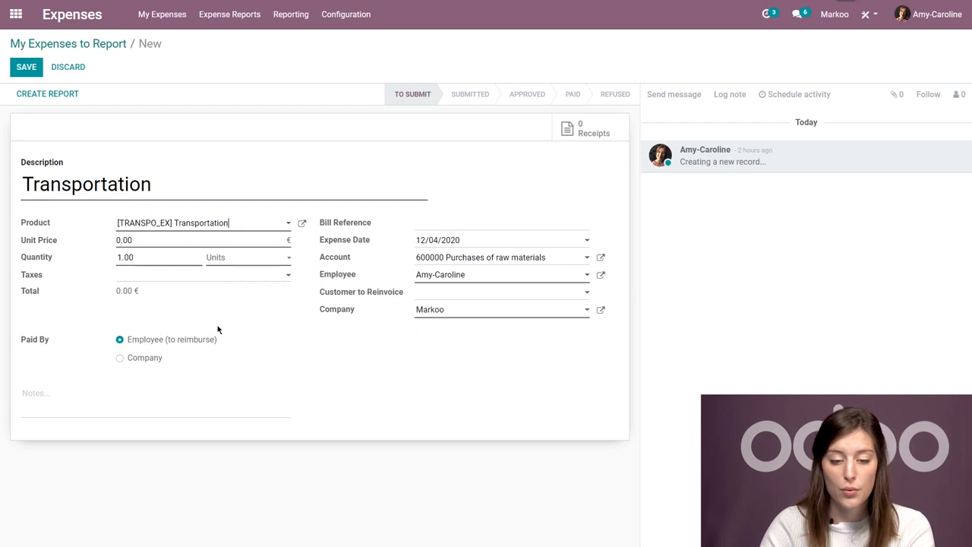
click(490, 298)
click(491, 313)
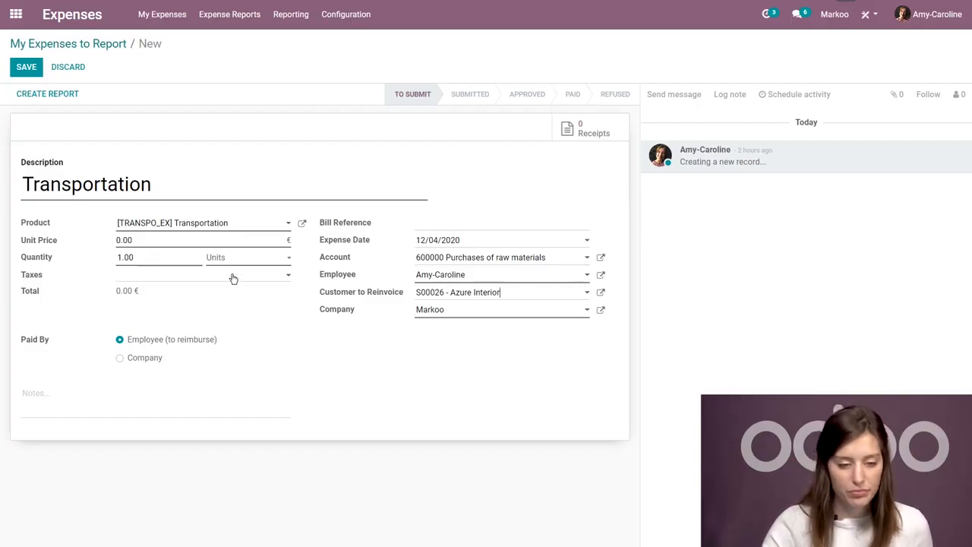
Step: Set the transportation expense's unit price to 100 € and save the expense
click(152, 240)
click(79, 242)
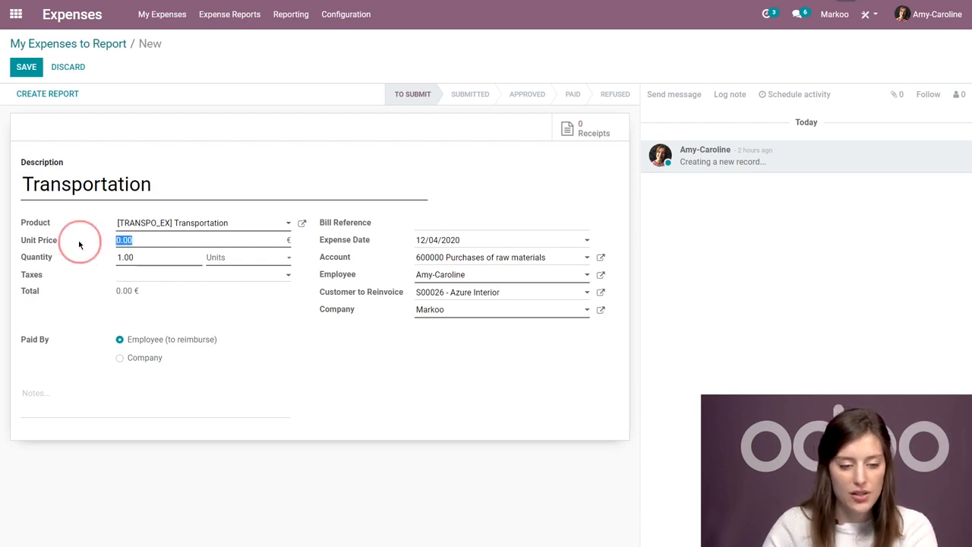
text(100)
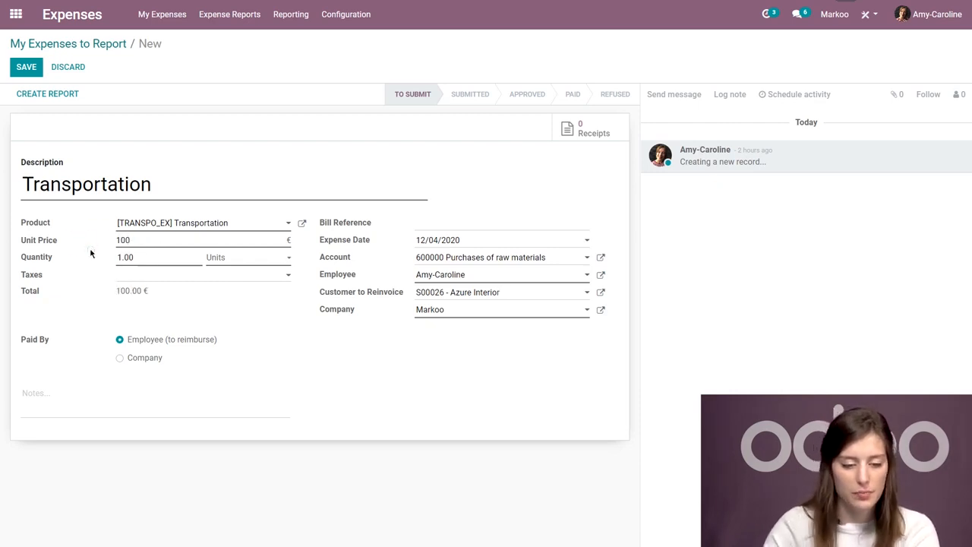
click(26, 67)
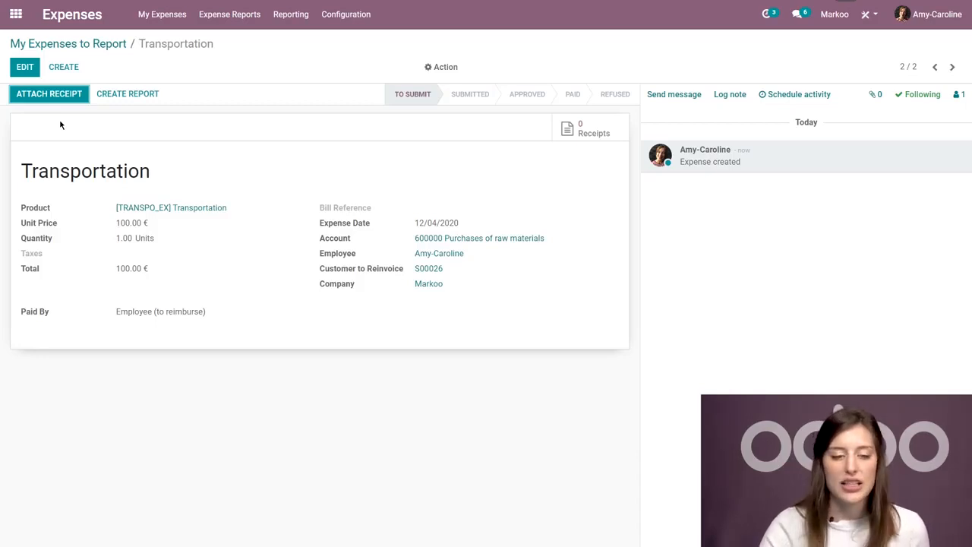
Step: Submit a report for the transportation expense, approve it and post its journal entries
click(155, 94)
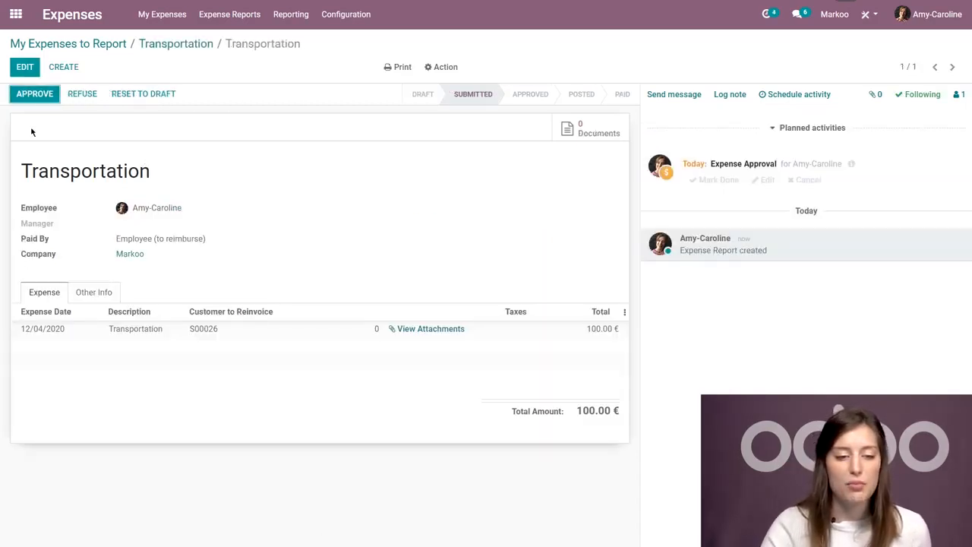
click(37, 94)
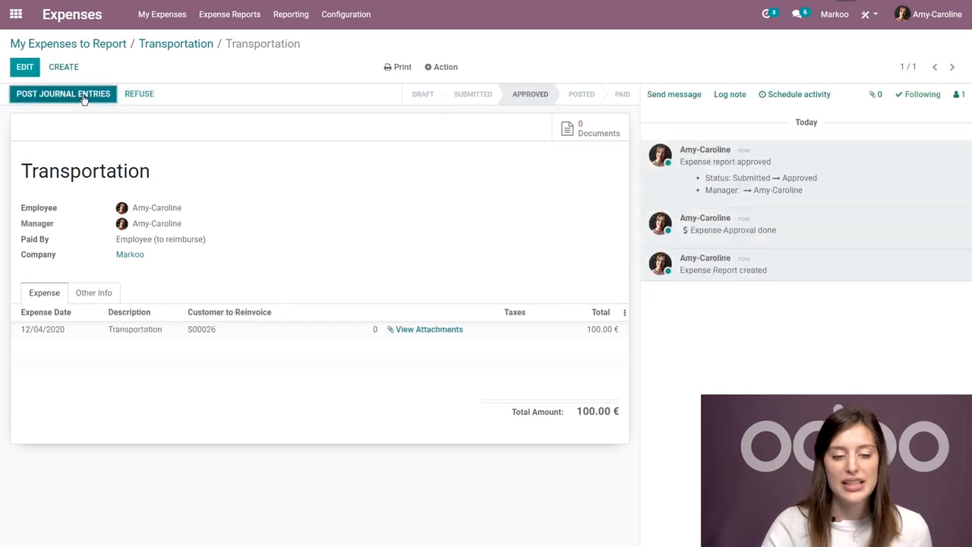
click(84, 97)
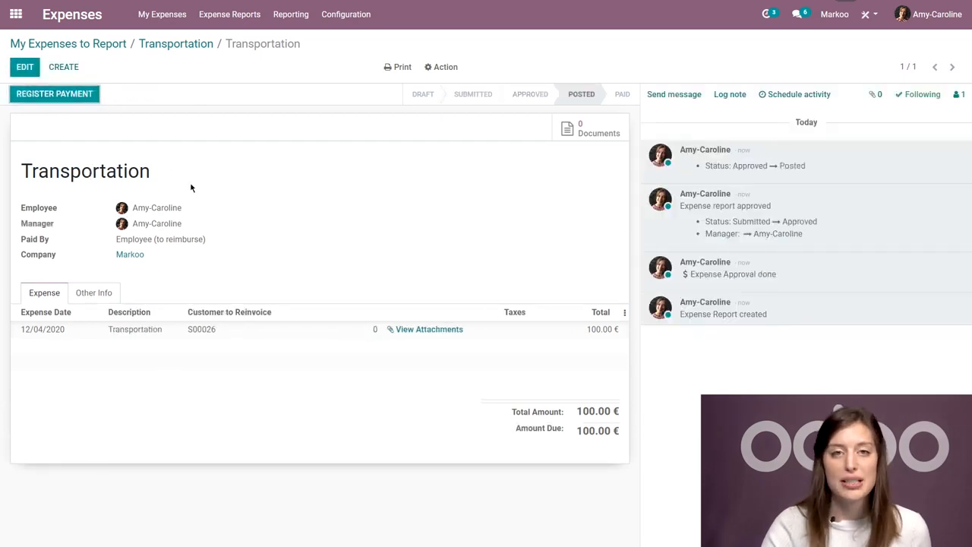
click(83, 94)
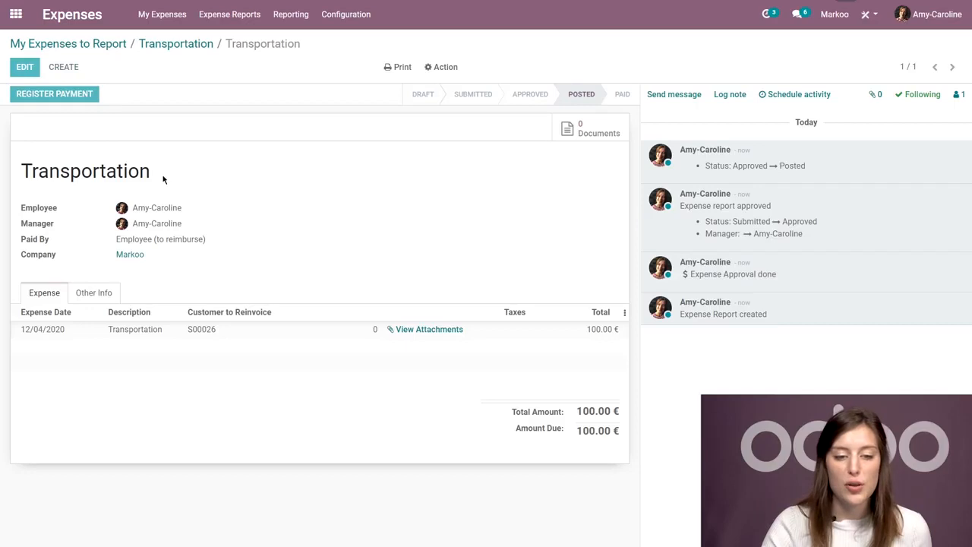
click(234, 206)
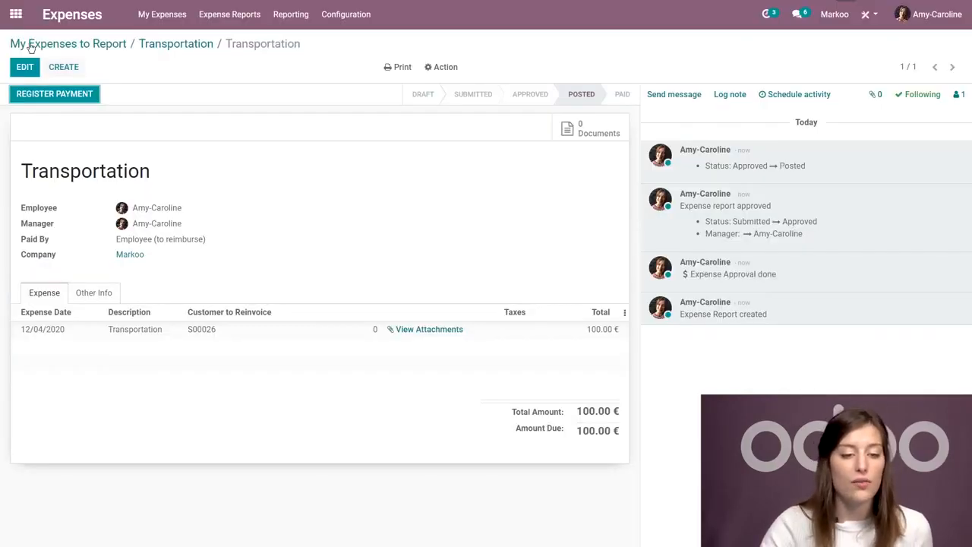
Step: In the Sales app, open the newest Azure Interior sales order to review the reinvoiced transportation line
click(15, 14)
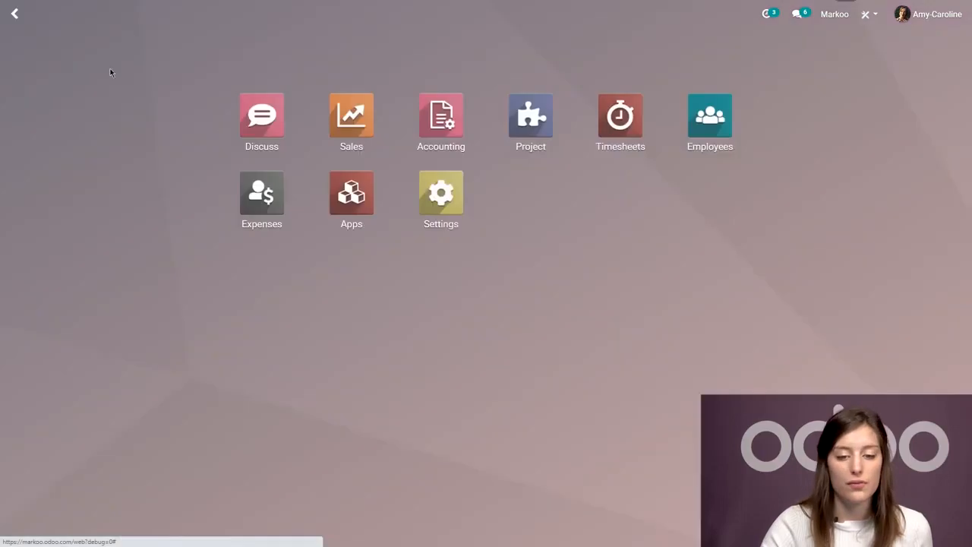
click(375, 149)
click(258, 259)
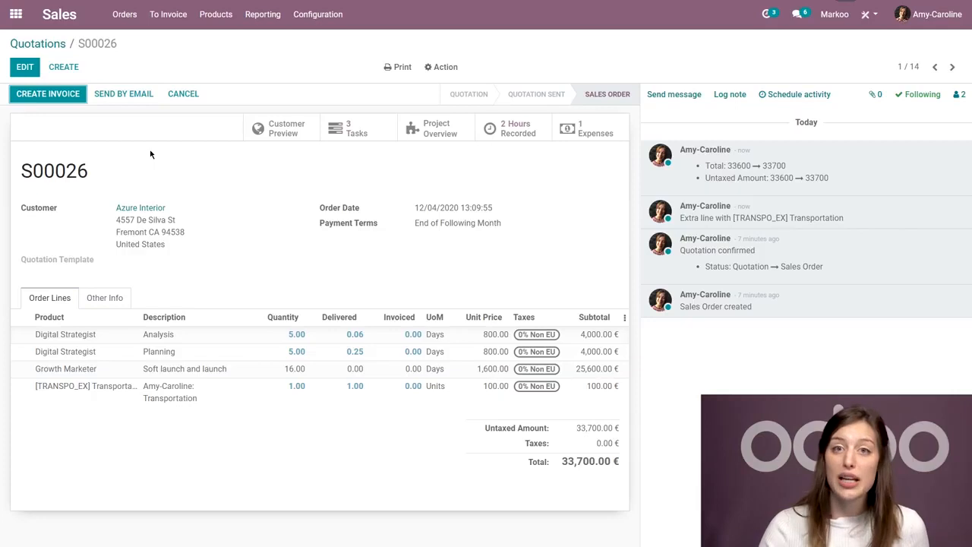
Step: Create draft invoices for all orders to invoice without a timesheets period, and open the posted Azure Interior invoice
click(167, 19)
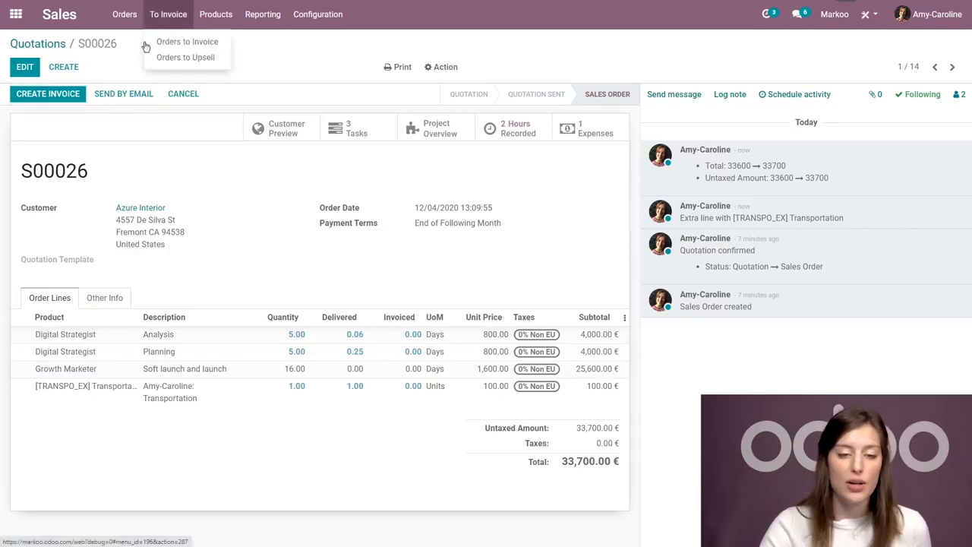
click(176, 46)
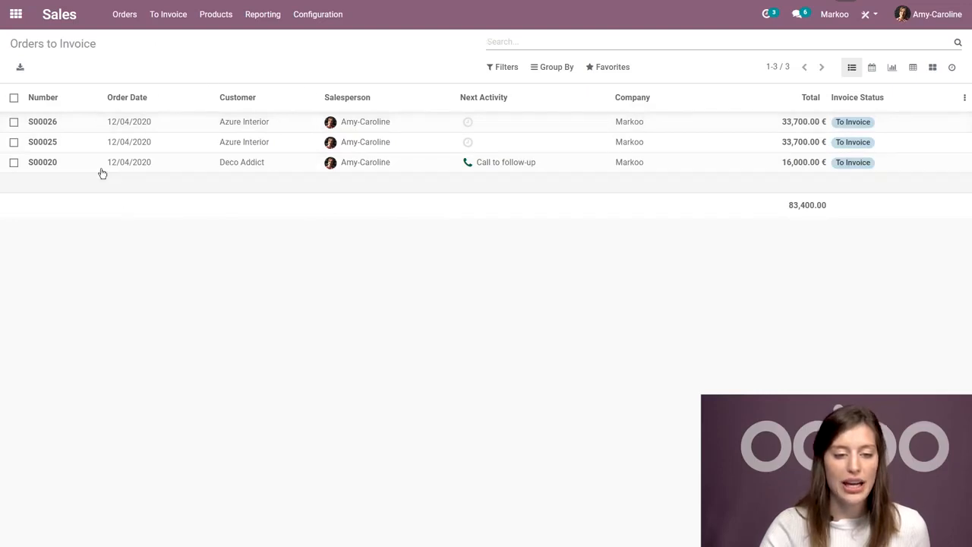
click(14, 99)
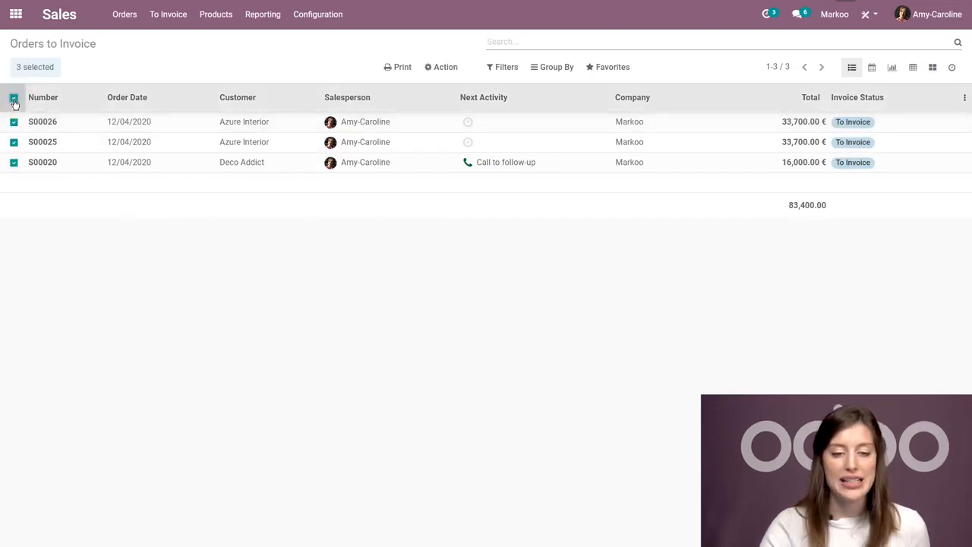
click(447, 69)
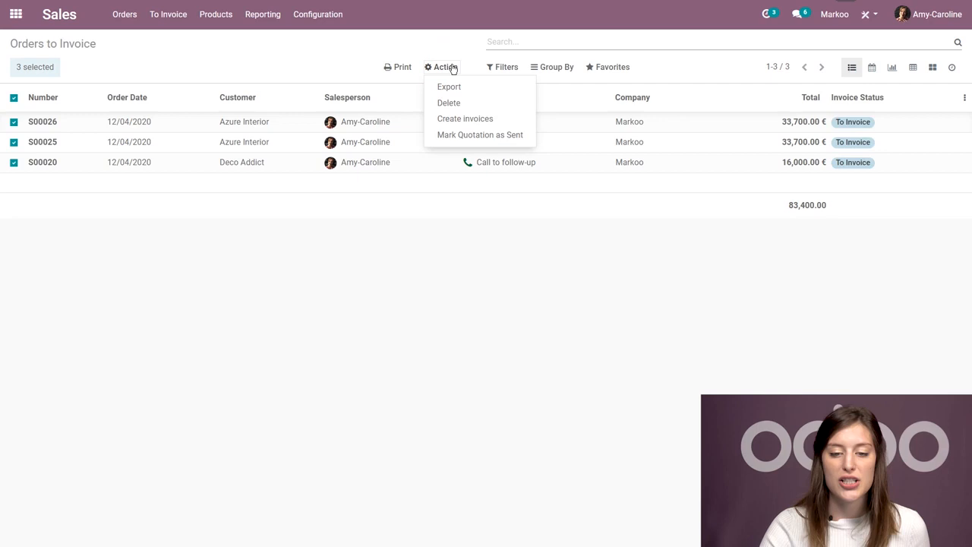
click(473, 120)
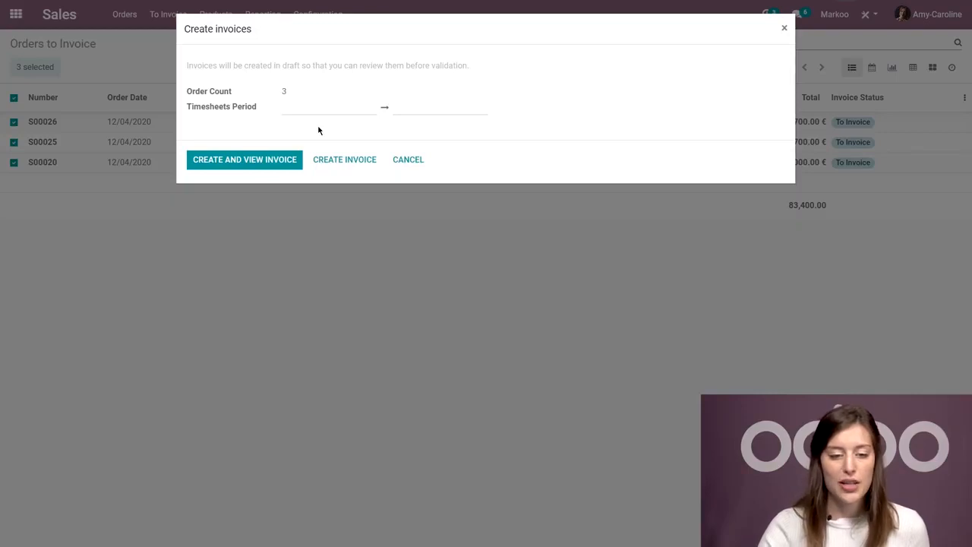
click(228, 163)
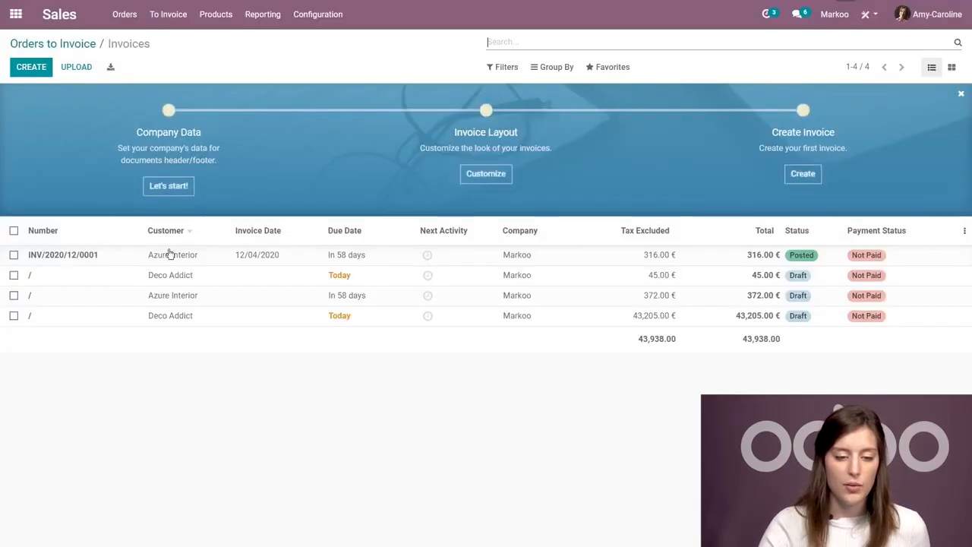
click(124, 263)
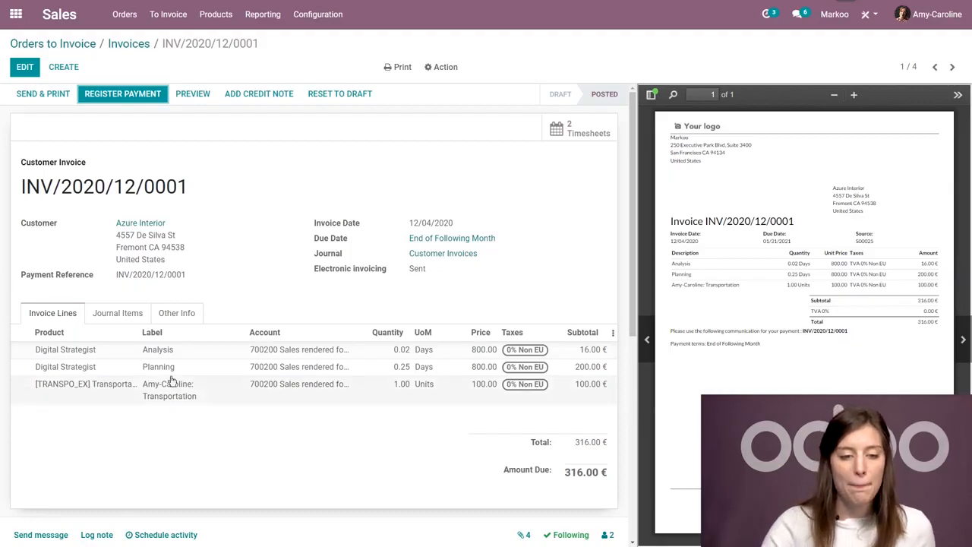
Step: Return to the invoices list, open the draft Azure Interior invoice and confirm it
click(129, 44)
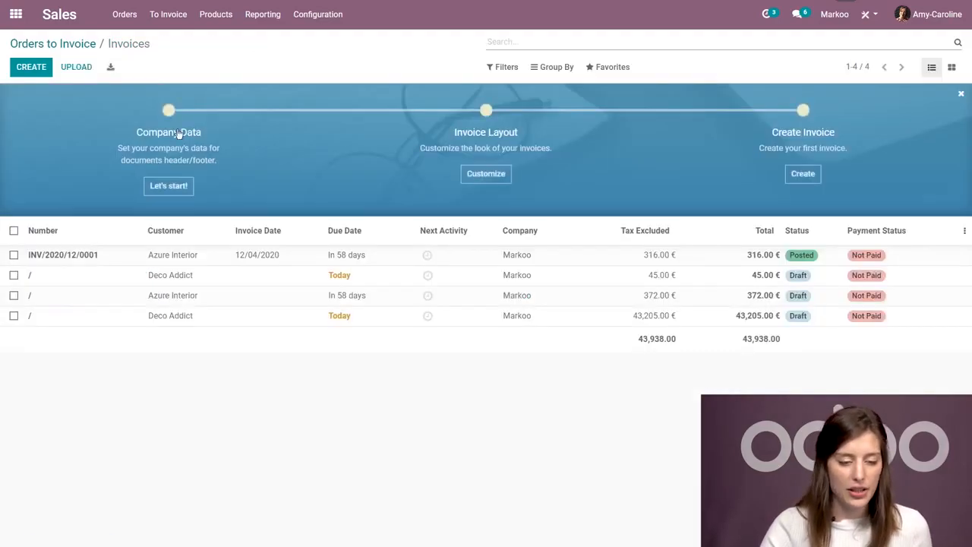
click(161, 296)
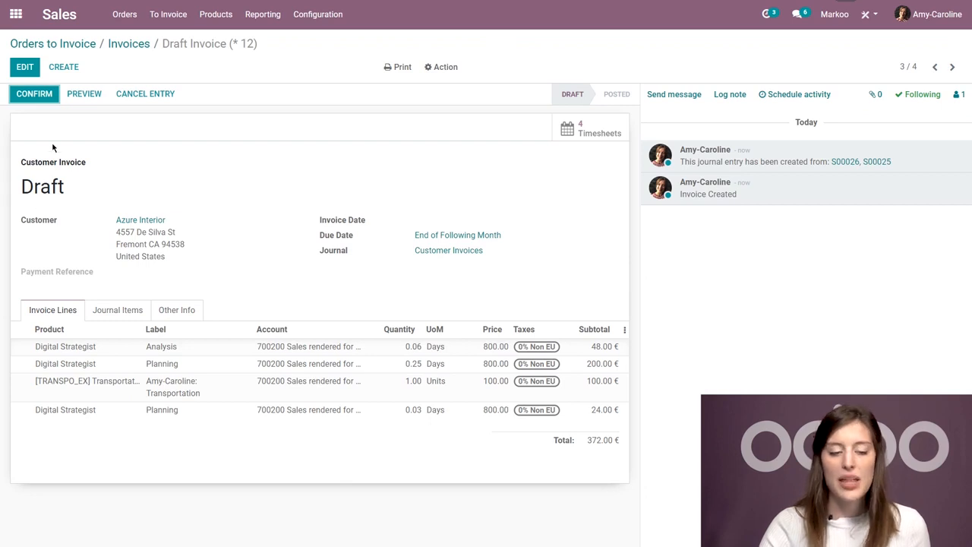
click(38, 97)
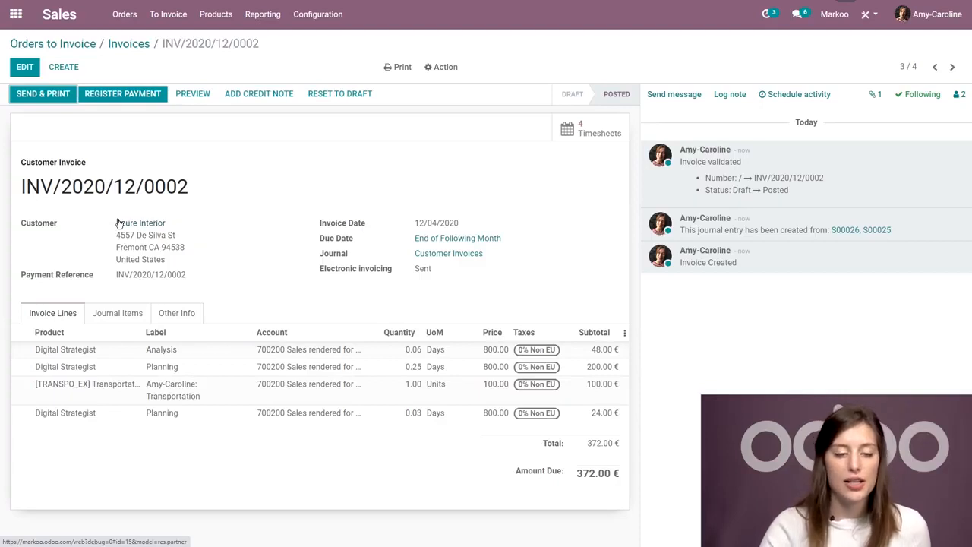
Step: Start sending the posted invoice and save the customer's missing e-mail address for Azure Interior
click(64, 96)
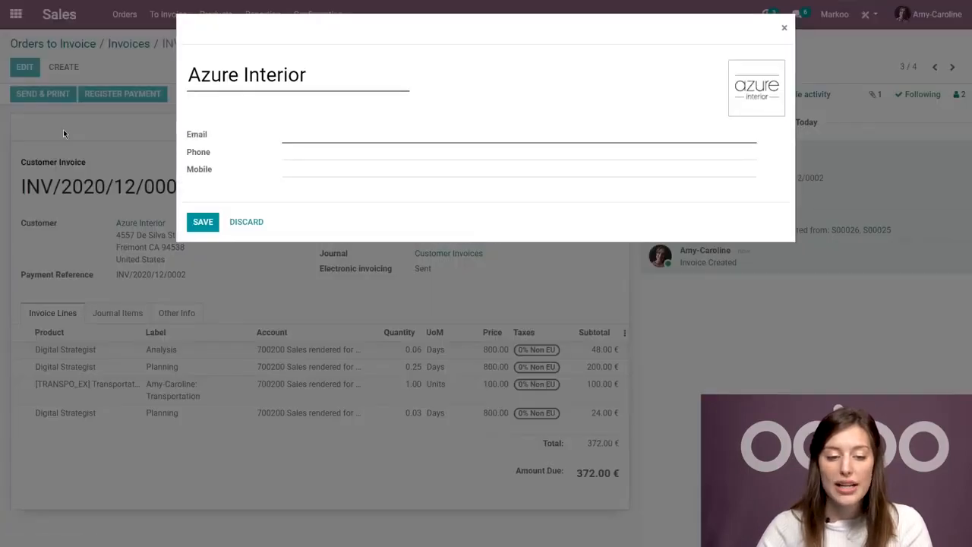
click(400, 135)
text(tes)
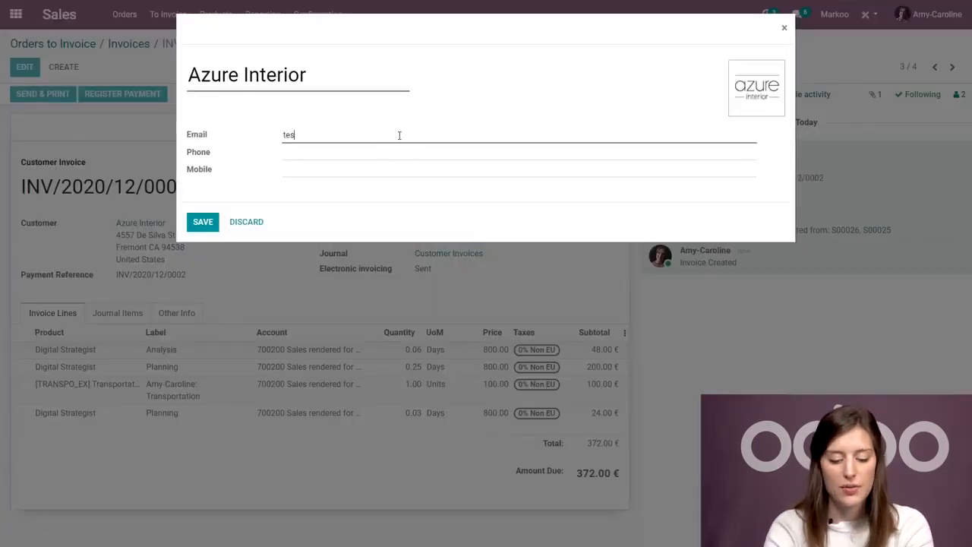
text(t@test1.com)
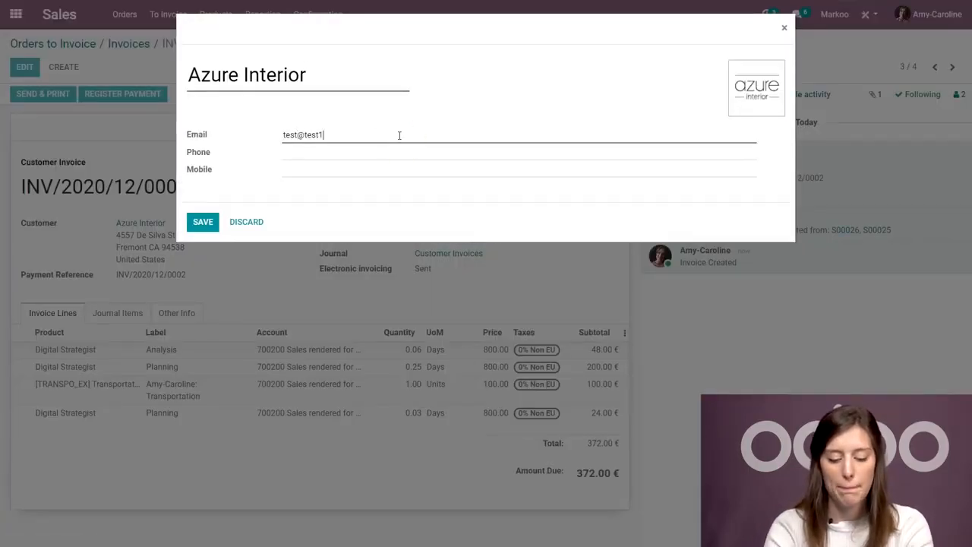
click(203, 222)
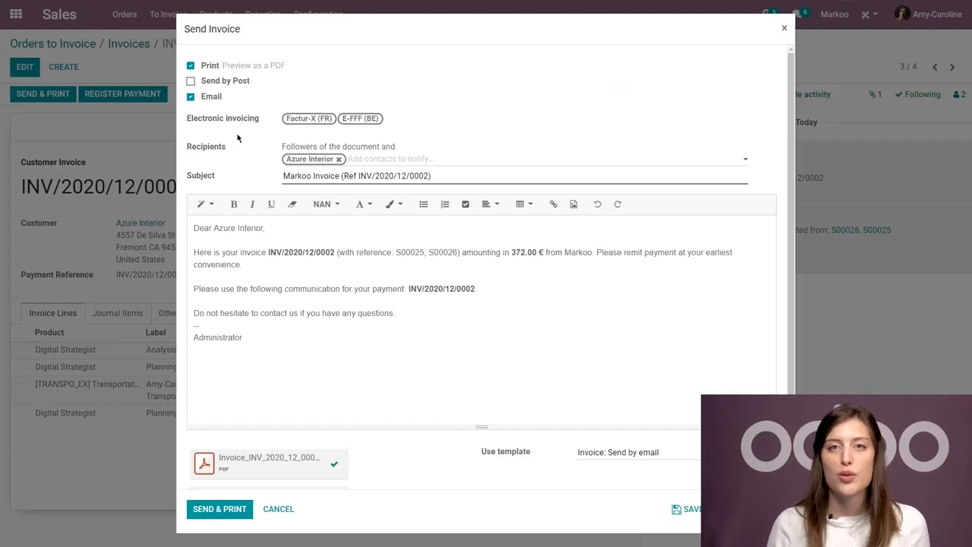
Step: Try the Send by Post option and turn it off again, disable Print, and send the invoice by email only
click(190, 81)
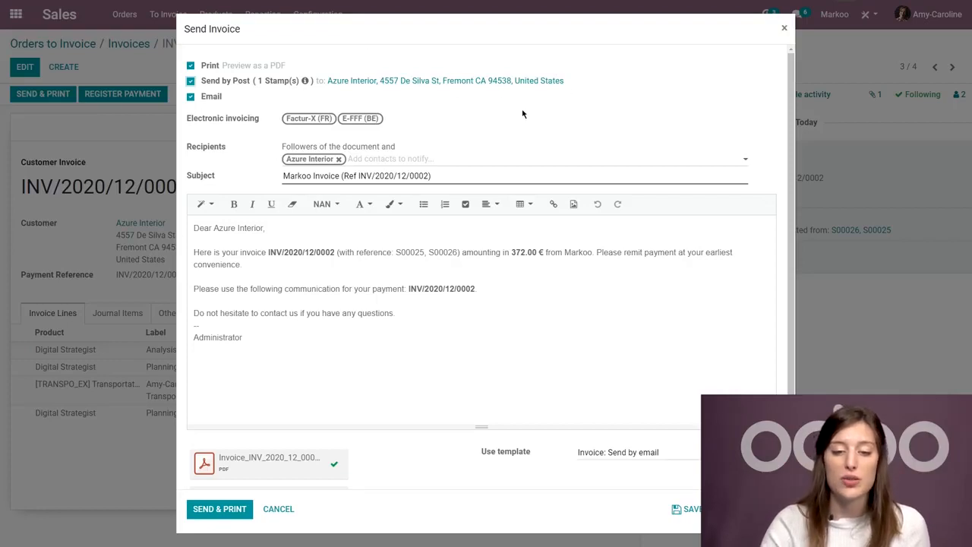
click(191, 82)
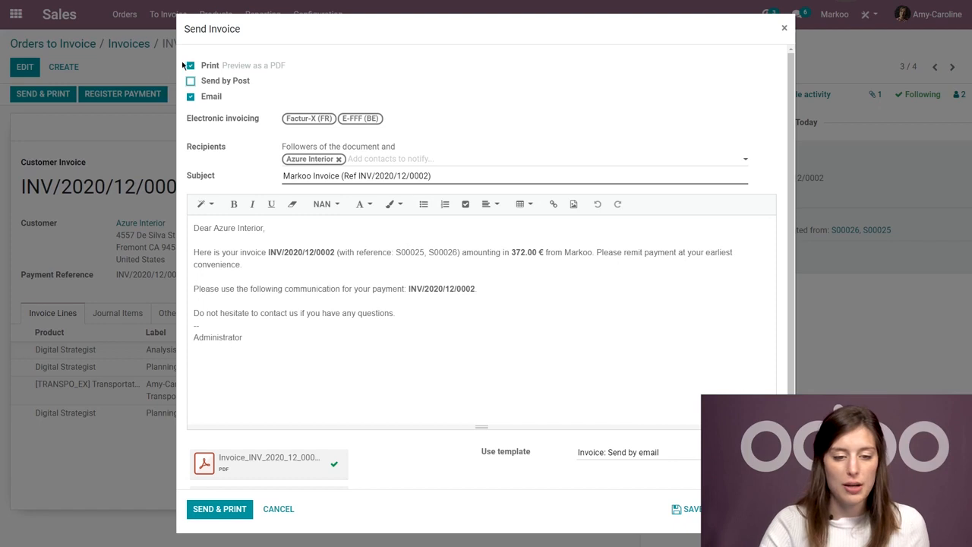
click(191, 66)
click(217, 515)
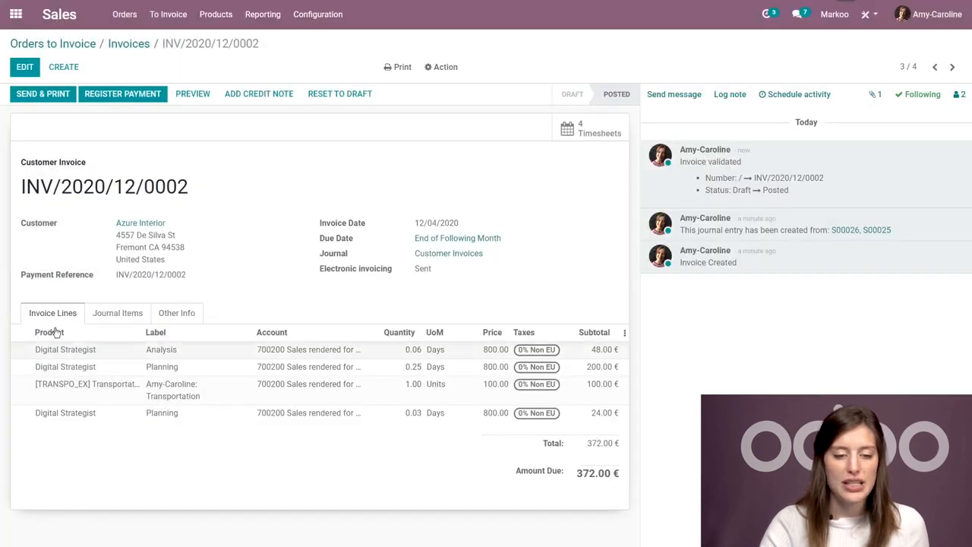